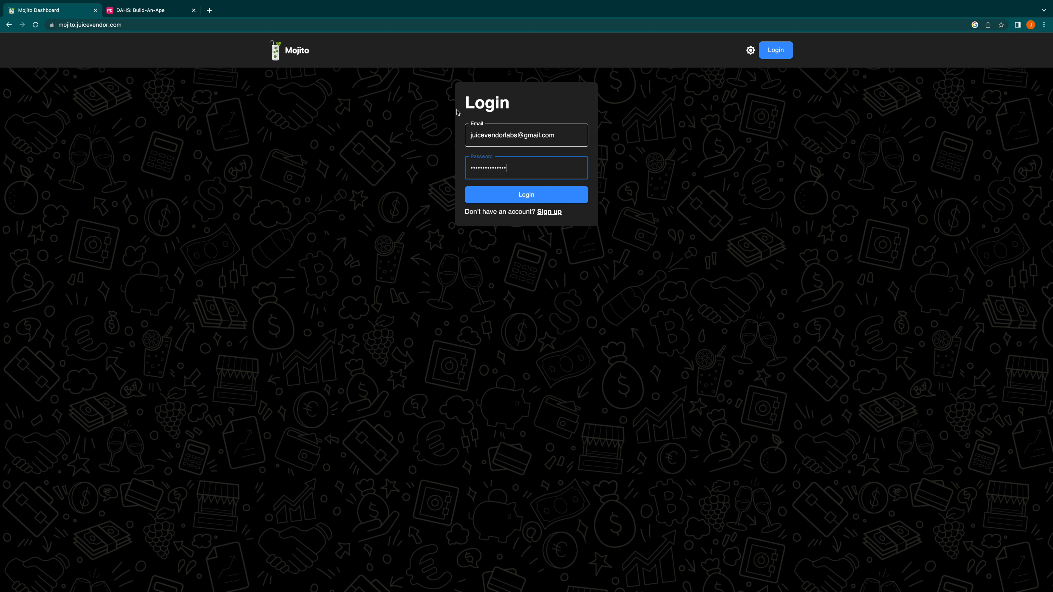
Step: Log in with the filled-in credentials and bring up the bot authorization page for the WallStreet Wealthy server
left_click(539, 199)
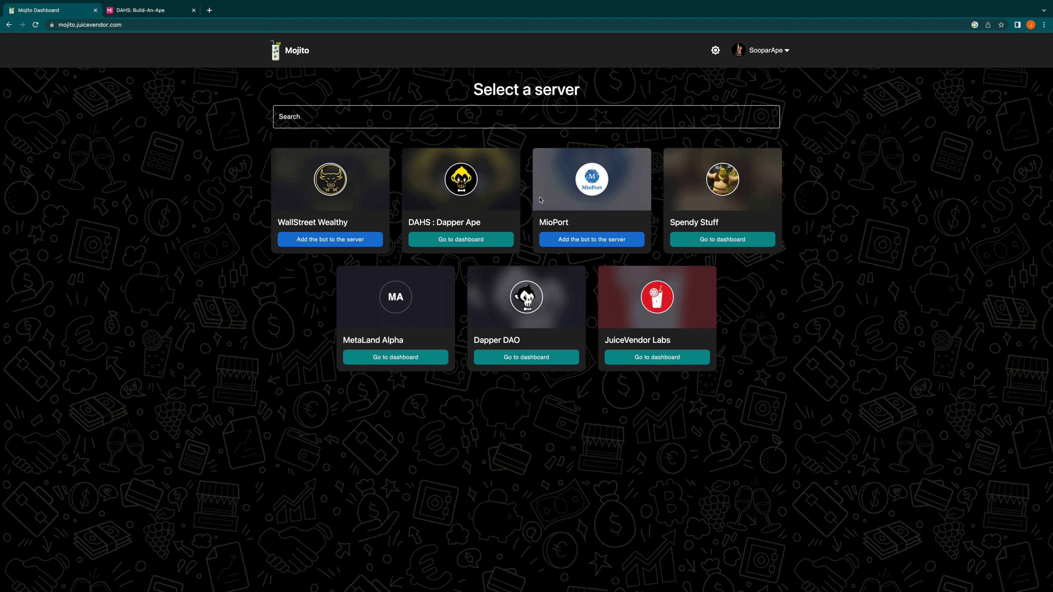
left_click(364, 245)
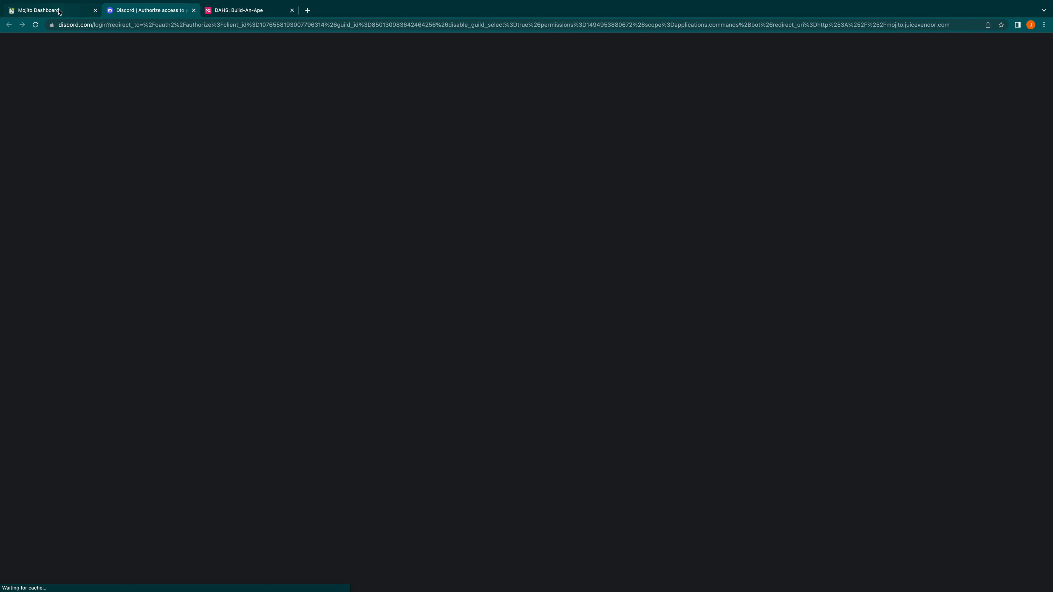
left_click(58, 11)
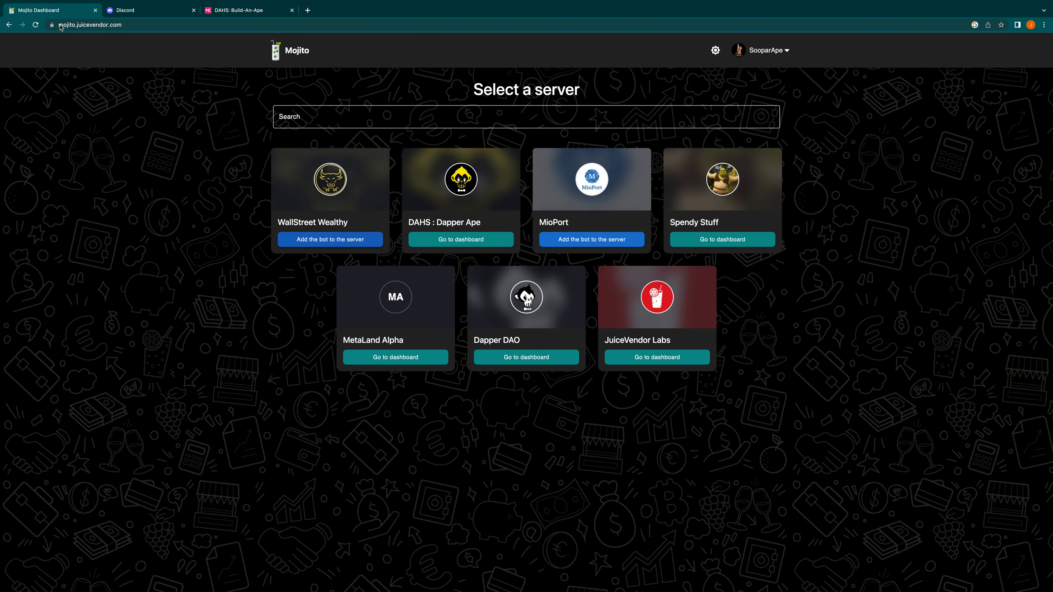
Step: Open the DAHS : Dapper Ape server's dashboard and review its XP, privileged role, custom phrase and point ratelimit settings
left_click(458, 240)
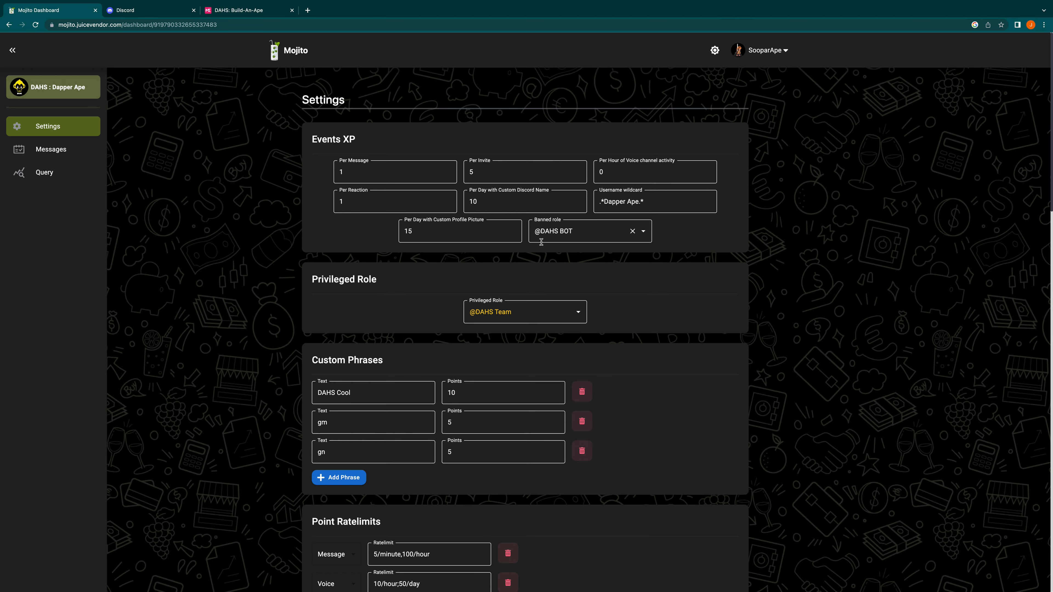
scroll(543, 242, "down", 5)
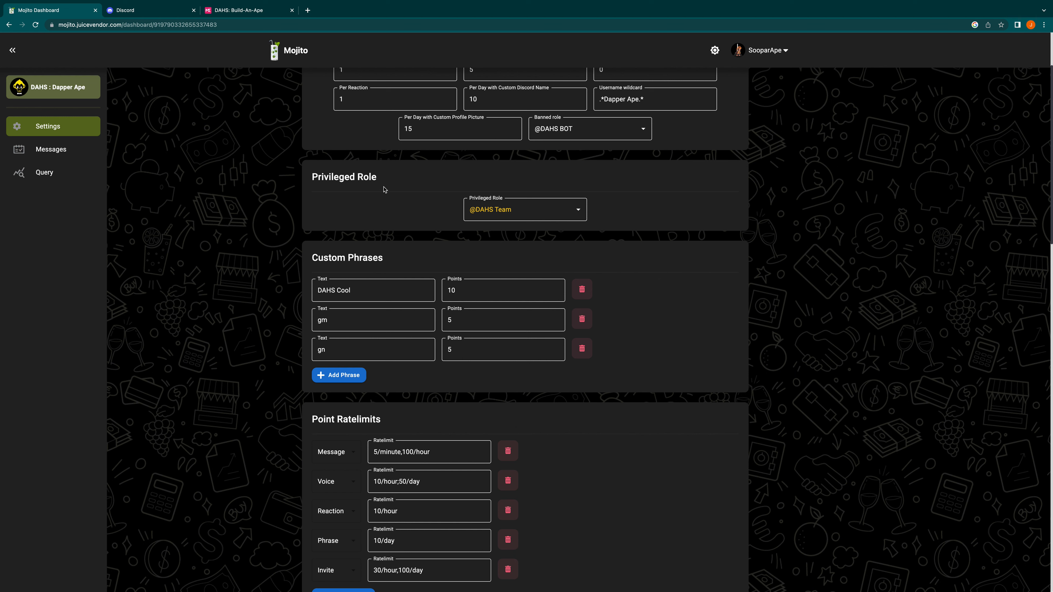
scroll(385, 189, "down", 1)
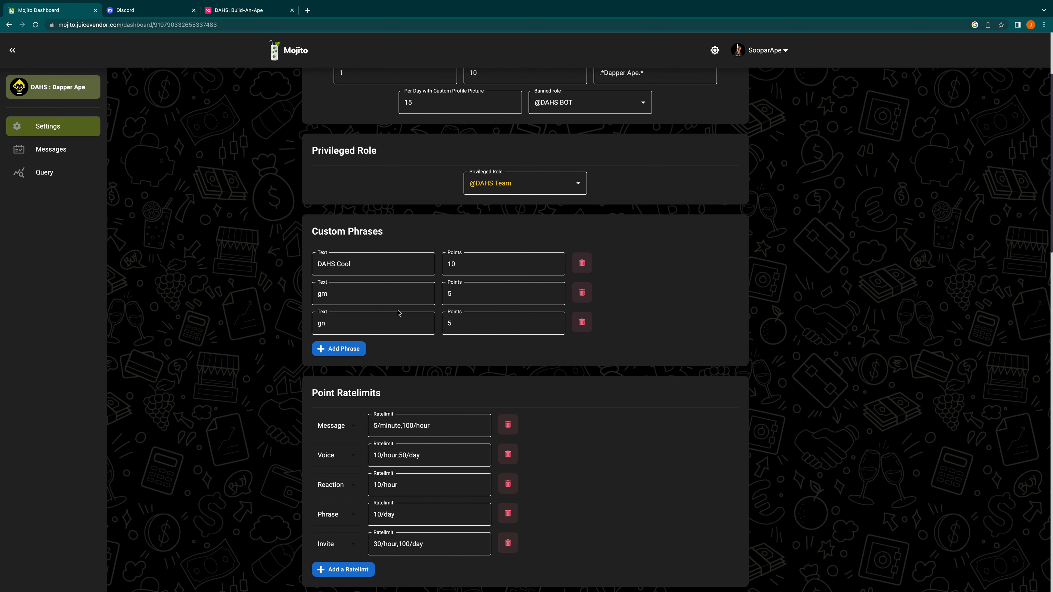
scroll(386, 295, "down", 1)
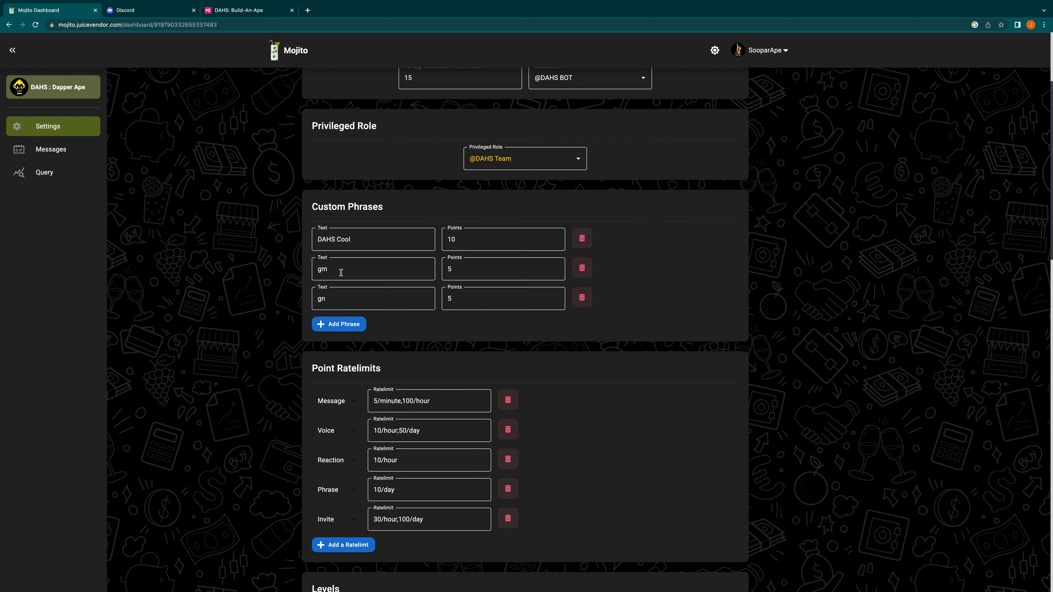
scroll(404, 290, "up", 4)
scroll(489, 332, "down", 4)
scroll(259, 373, "down", 2)
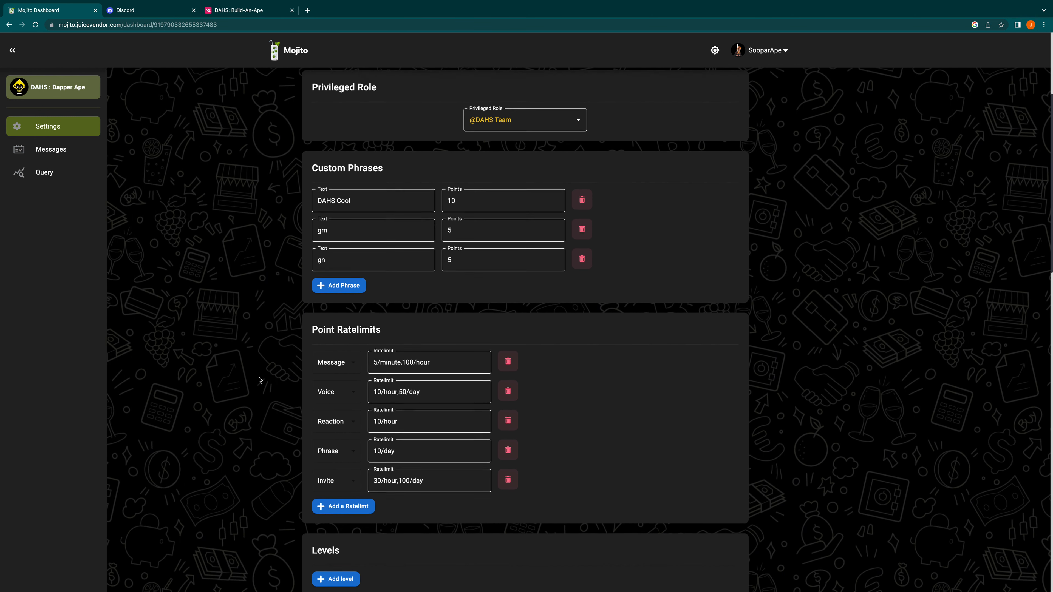
scroll(258, 369, "down", 1)
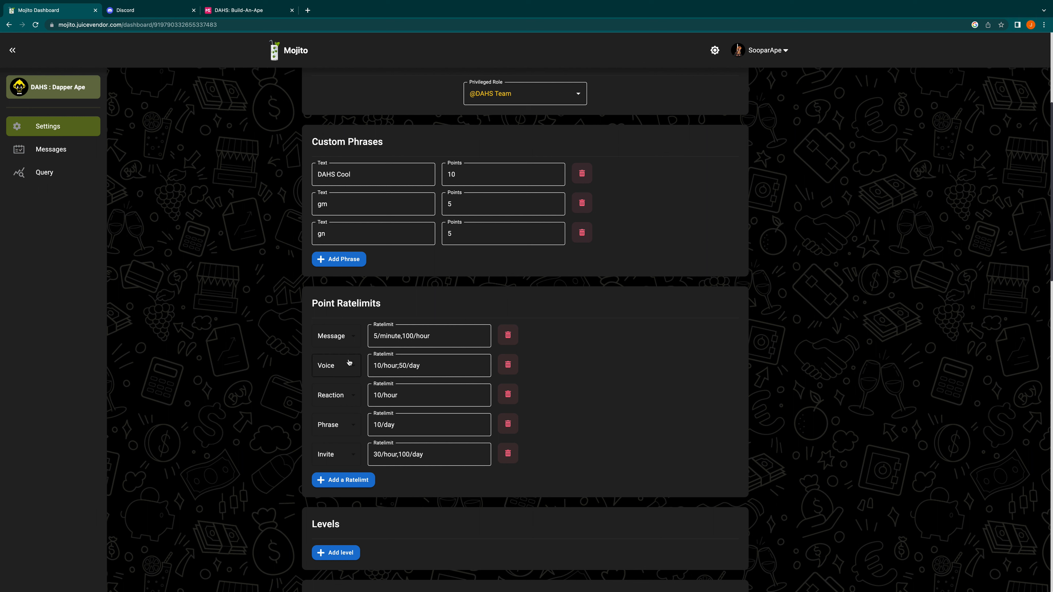
Step: Check the event types available for the Message ratelimit and set its limit to 5/minute;100/hour
left_click(353, 338)
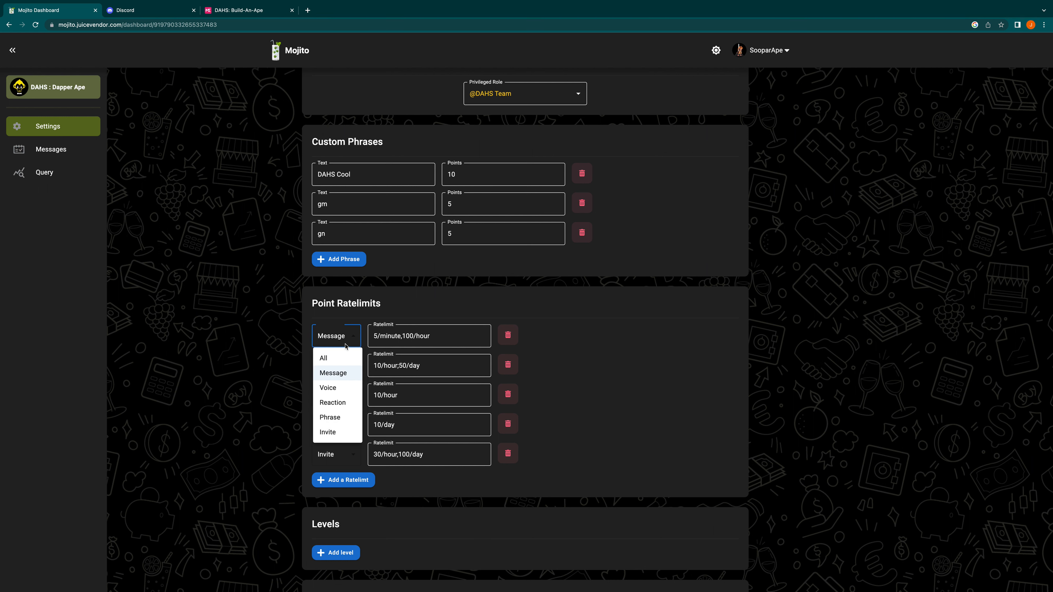
left_click(427, 297)
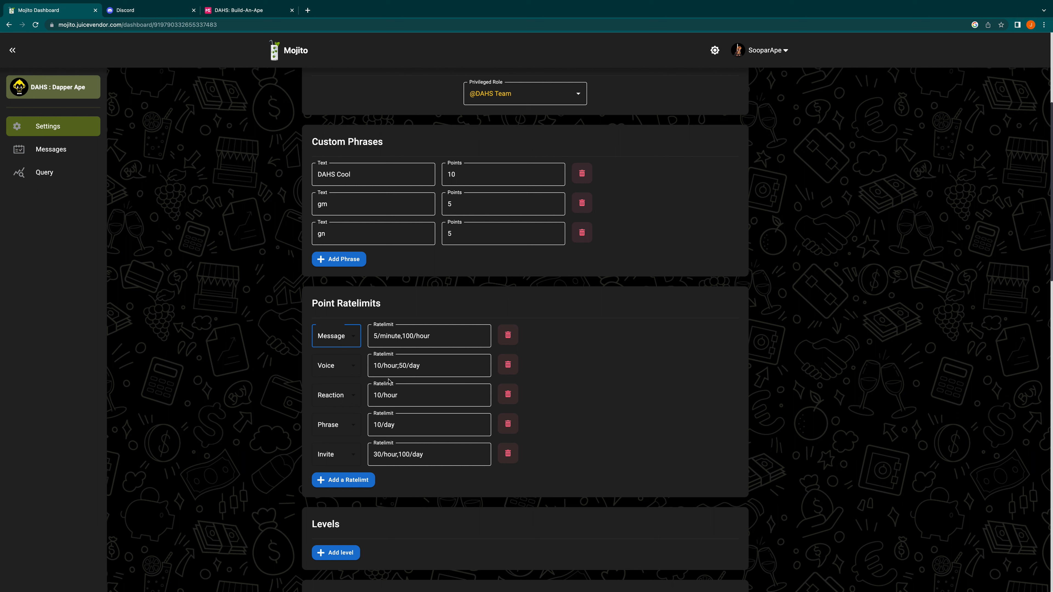
left_click(409, 342)
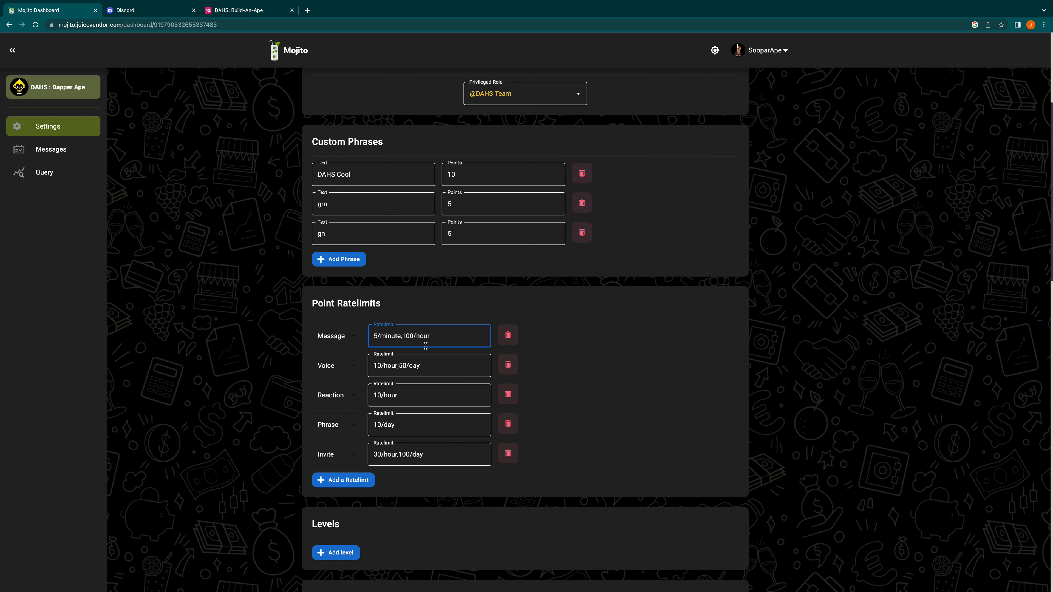
left_click(402, 336)
key("BackSpace")
type(";")
left_click(571, 348)
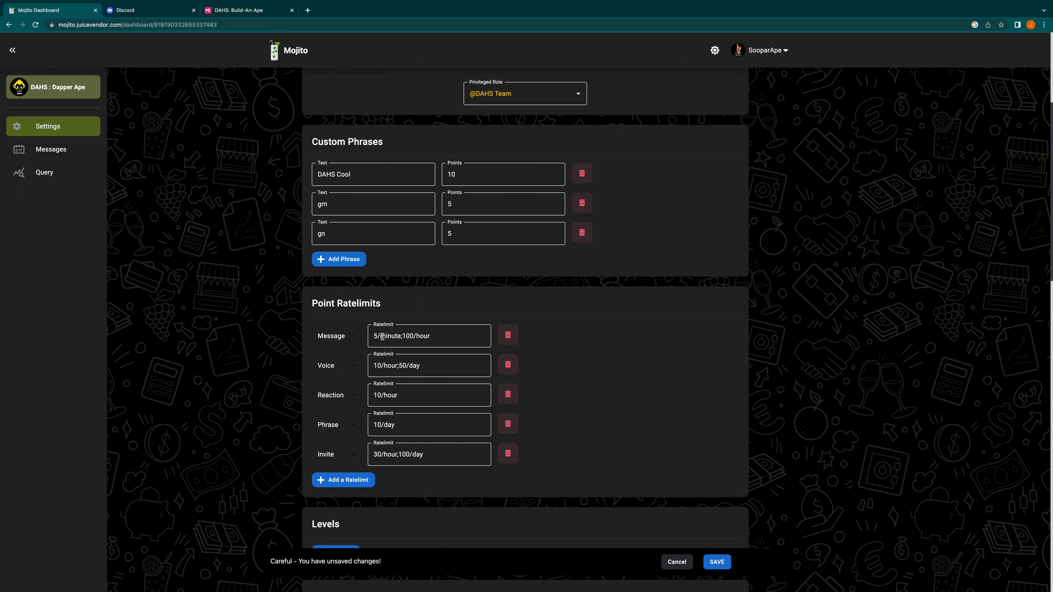
Step: Review the Events XP values and the event types available for the Invite ratelimit
scroll(389, 338, "up", 5)
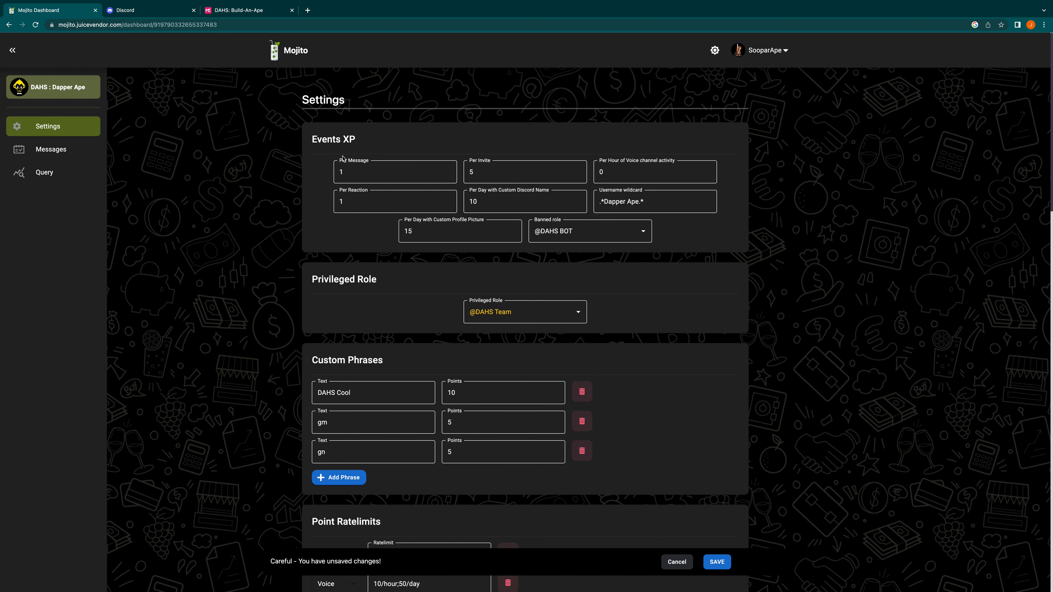
scroll(346, 167, "down", 4)
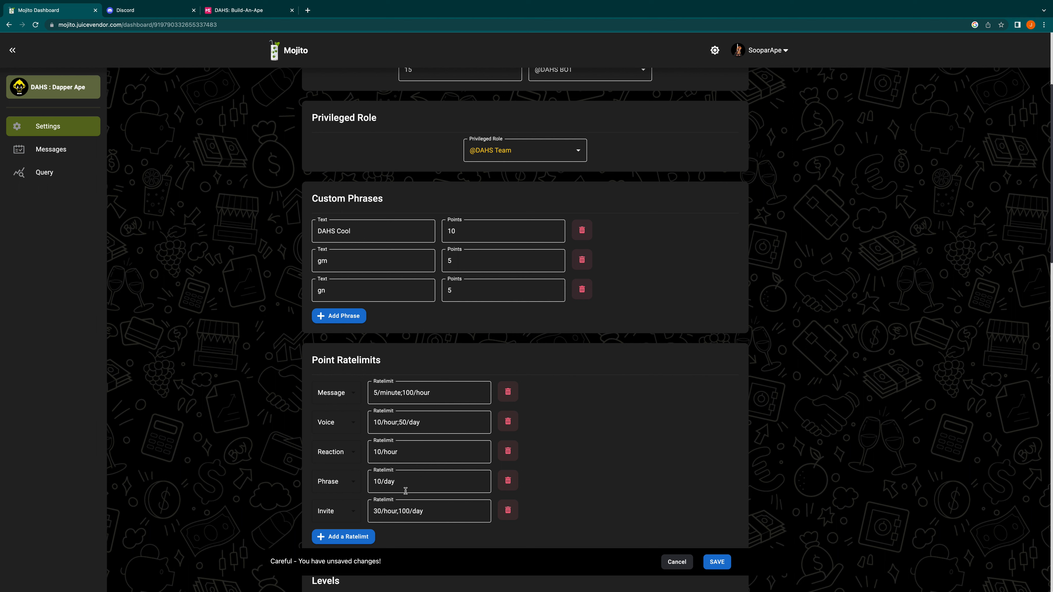
left_click(326, 516)
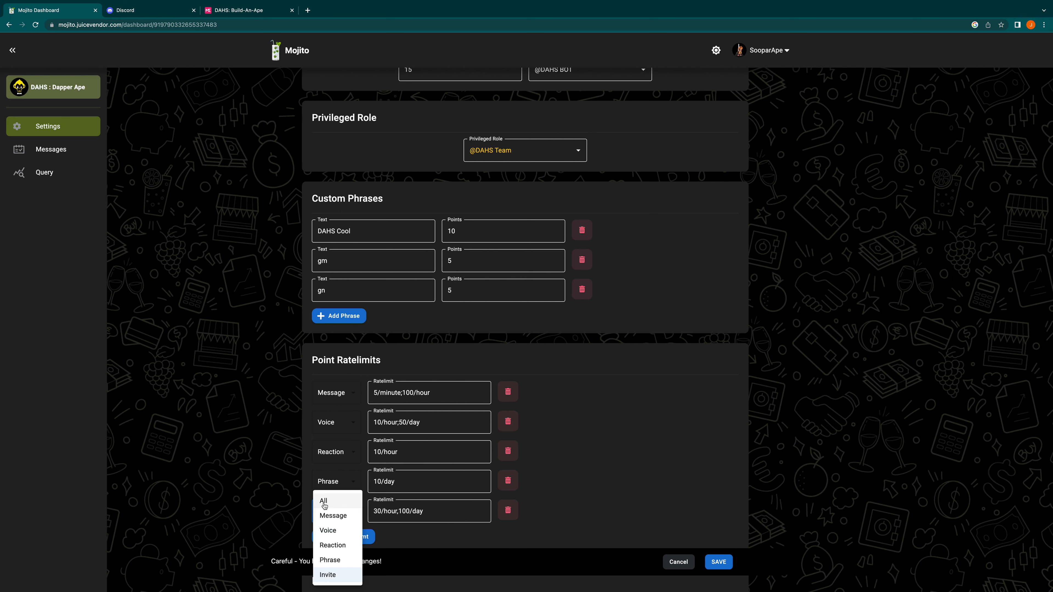
left_click(659, 441)
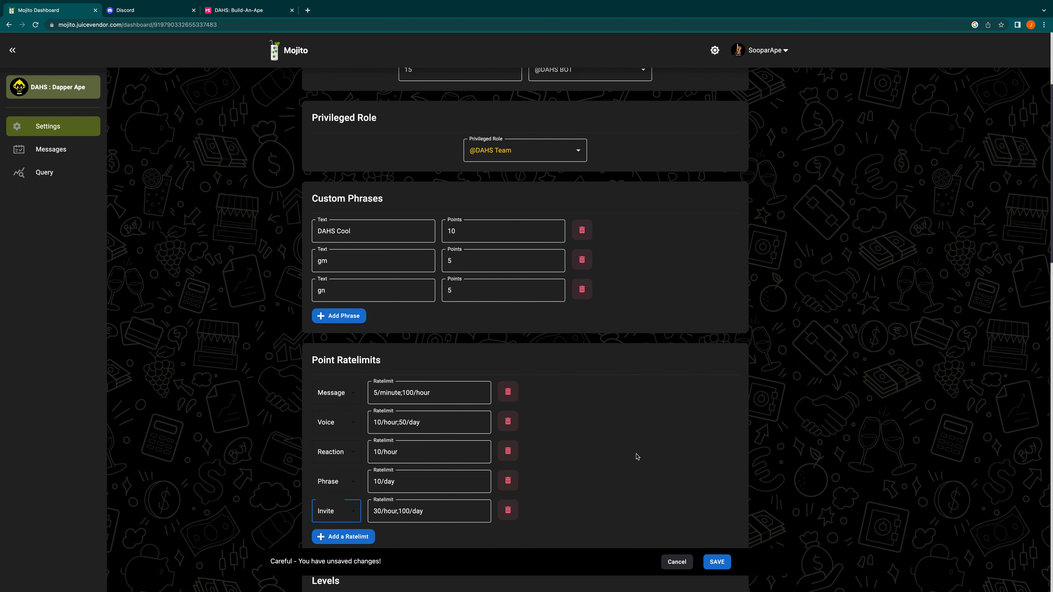
scroll(637, 456, "down", 1)
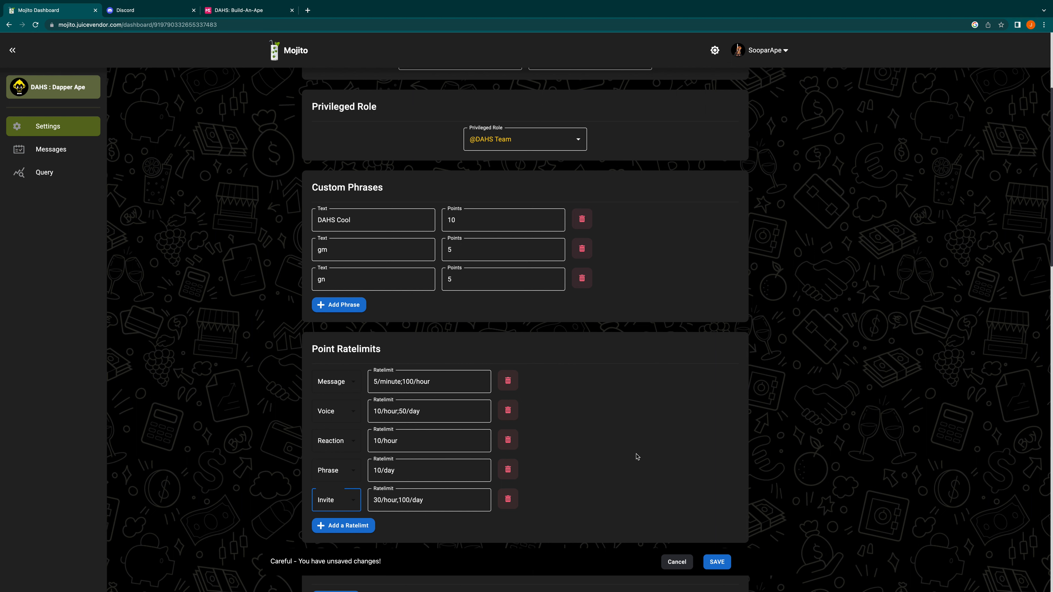
scroll(637, 456, "down", 5)
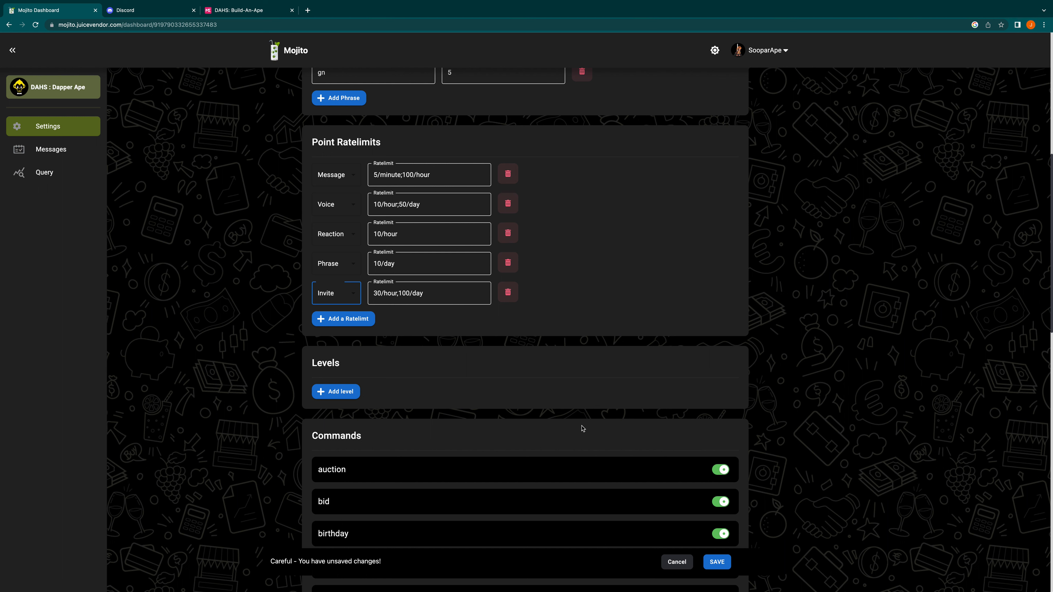
left_click(337, 391)
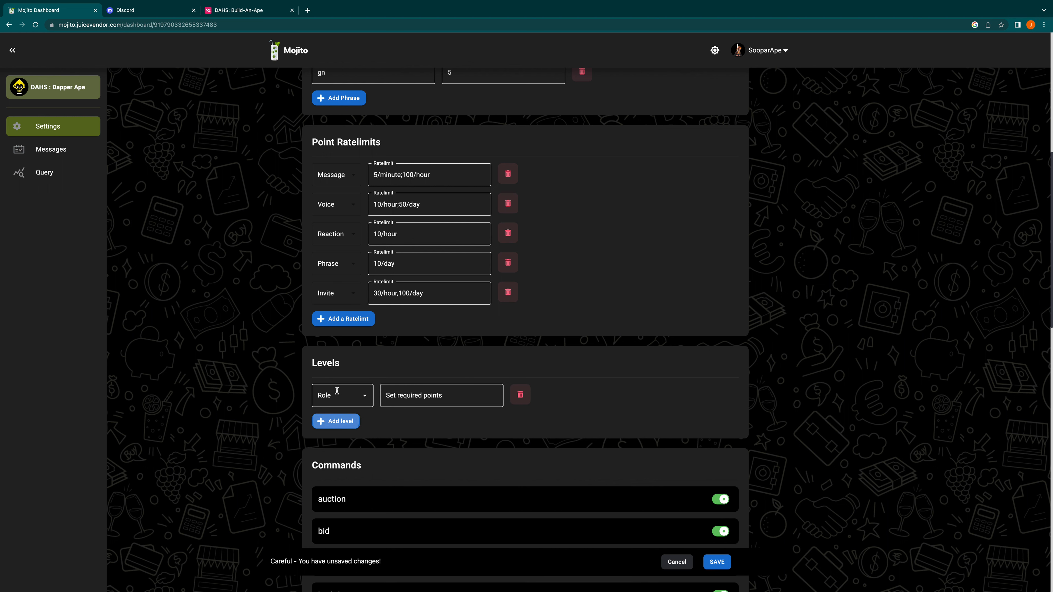
left_click(367, 400)
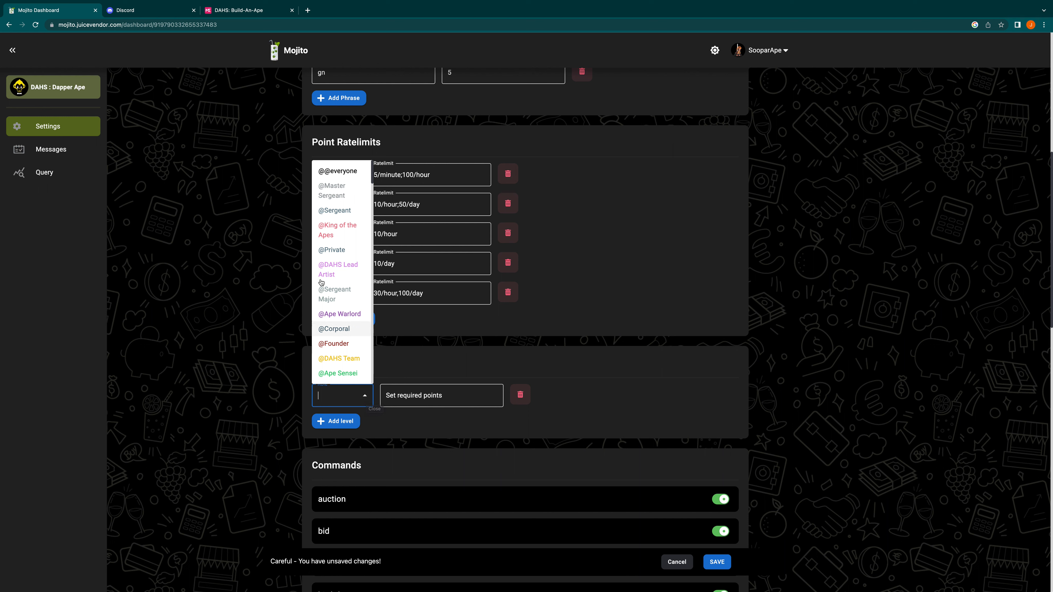
left_click(328, 249)
left_click(440, 394)
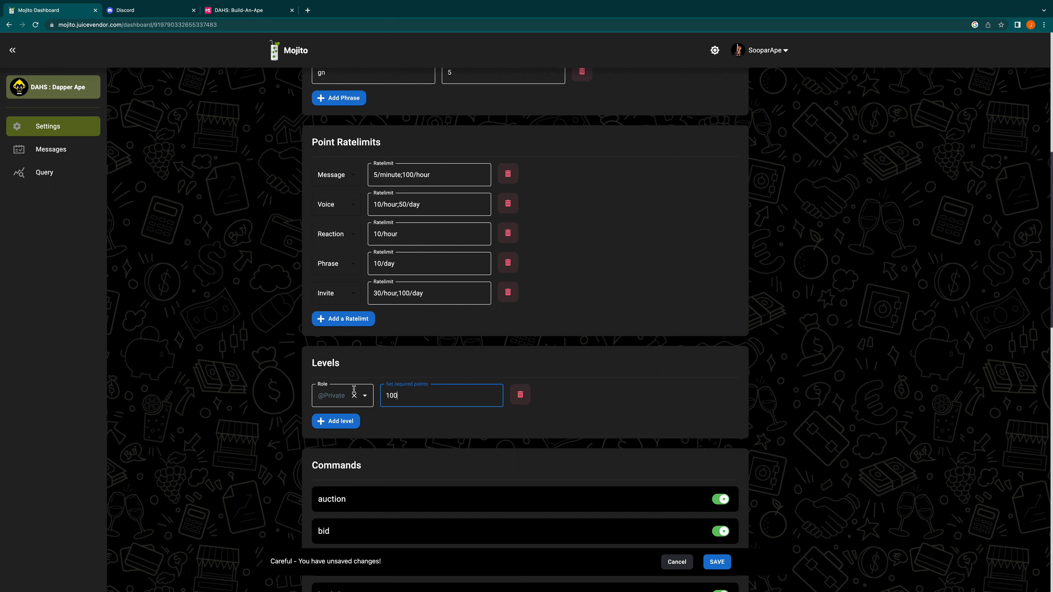
left_click(349, 421)
left_click(353, 423)
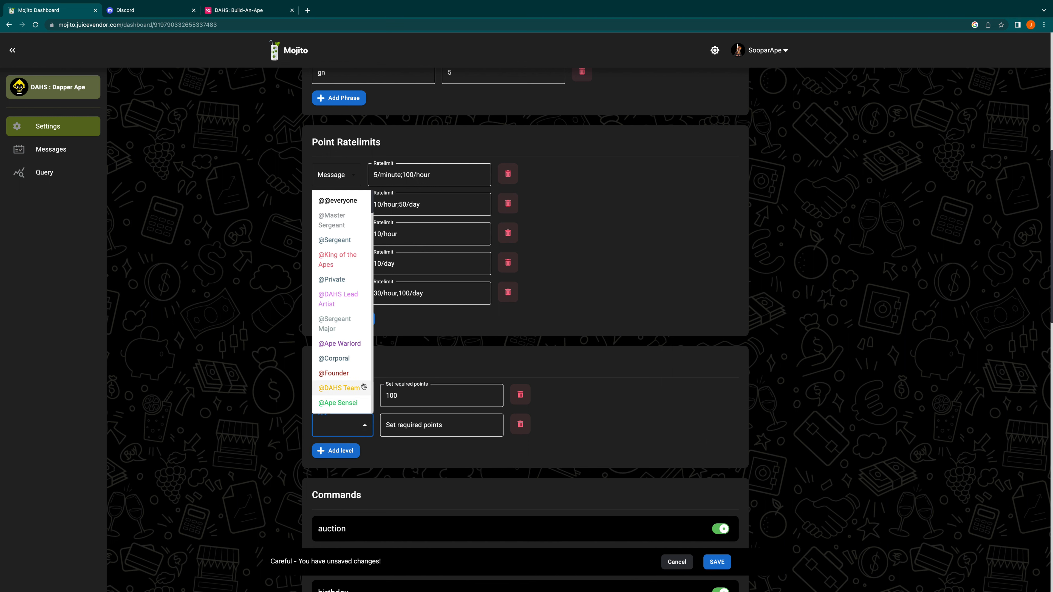
left_click(335, 240)
left_click(424, 429)
type("250")
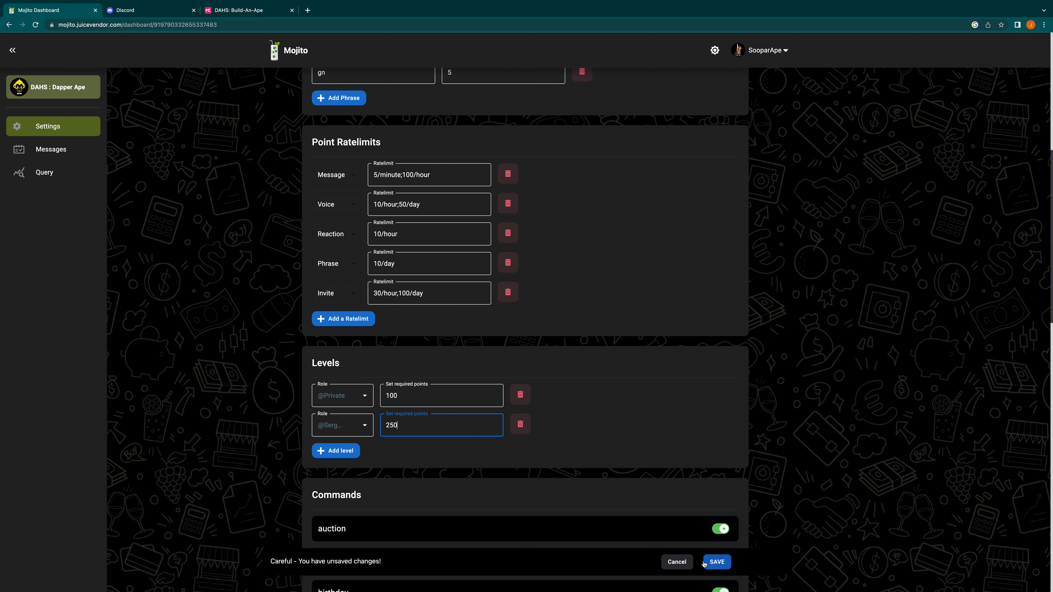
left_click(677, 563)
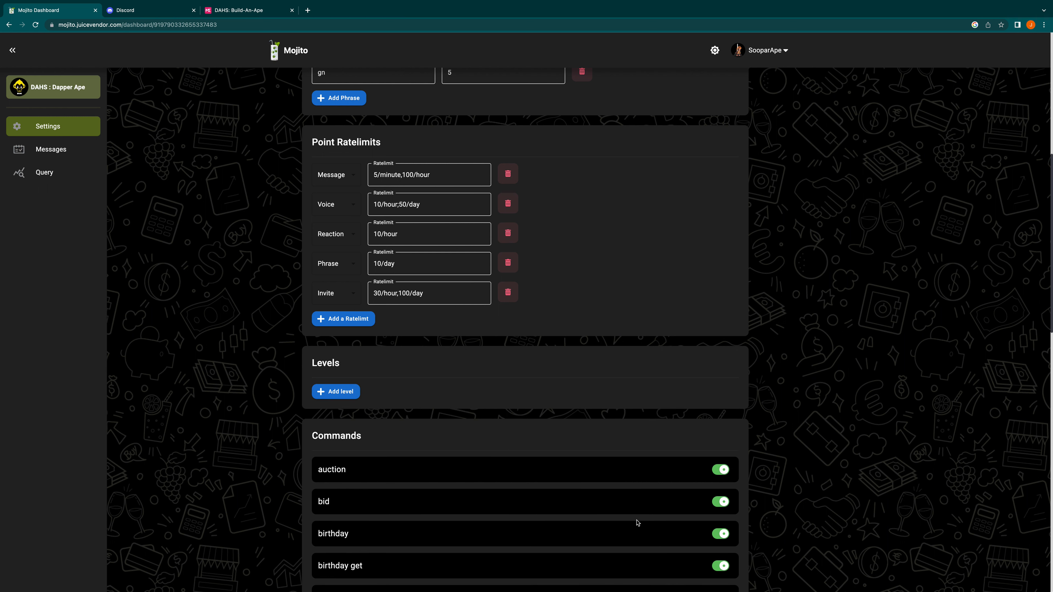
Step: Review the bot's command list and disable the wallet, wallet get and wallet set commands
scroll(586, 472, "down", 4)
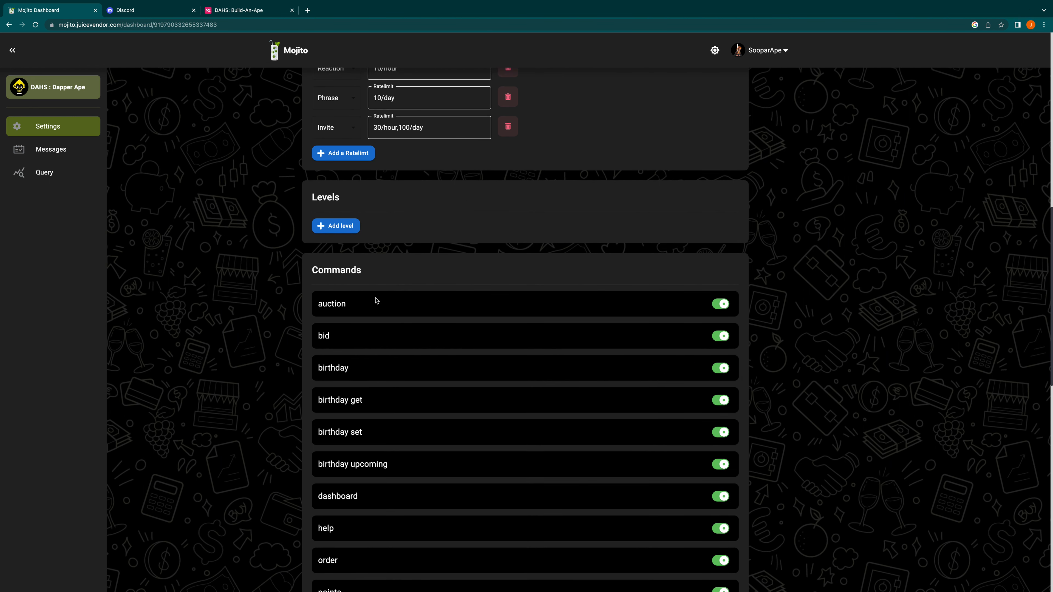
scroll(376, 300, "down", 2)
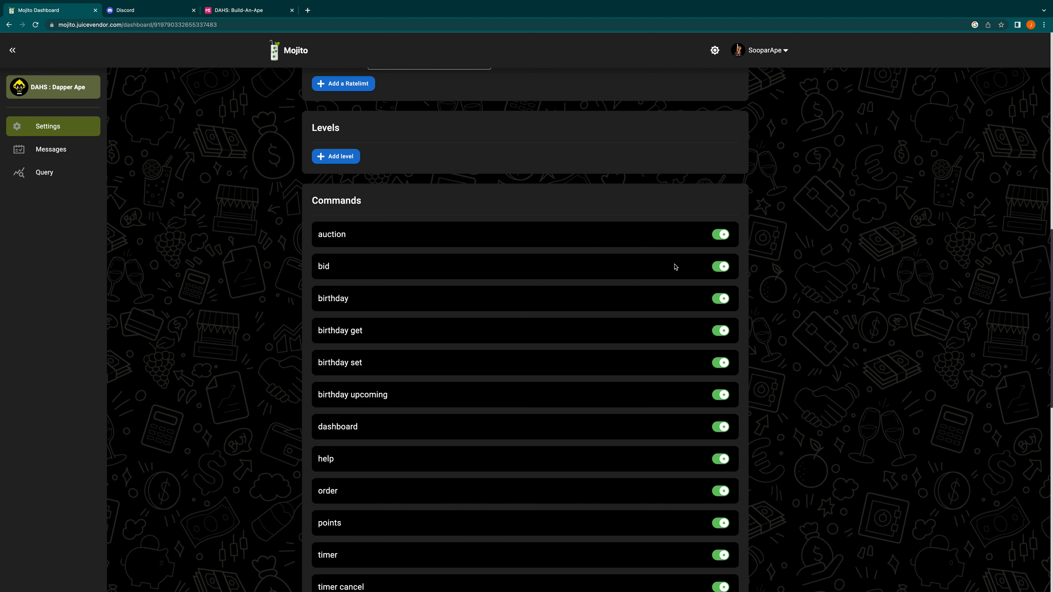
scroll(674, 270, "down", 10)
scroll(671, 282, "down", 3)
scroll(670, 291, "up", 2)
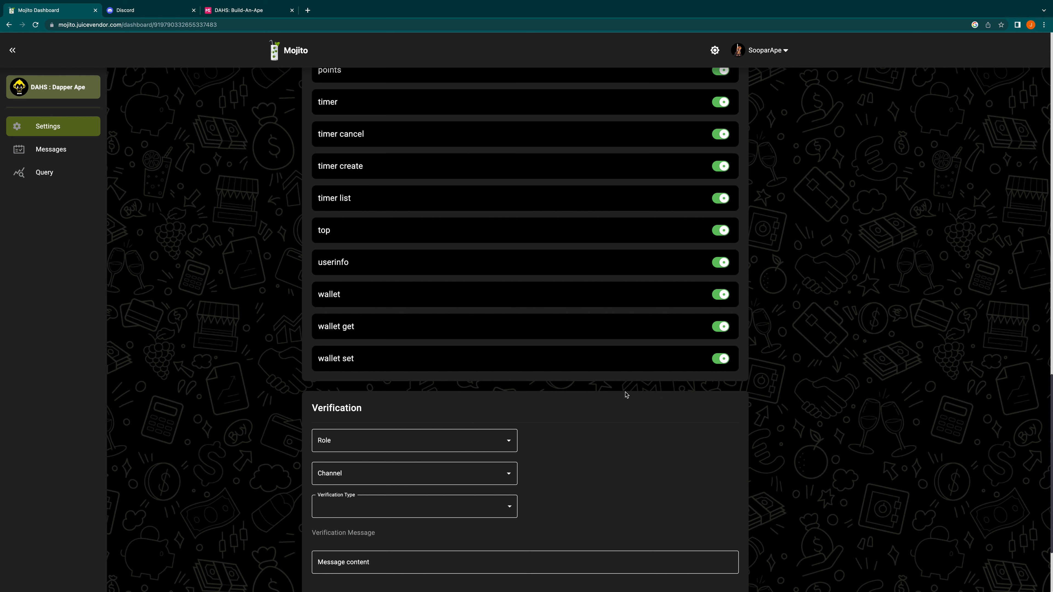
left_click(721, 295)
left_click(721, 327)
left_click(720, 360)
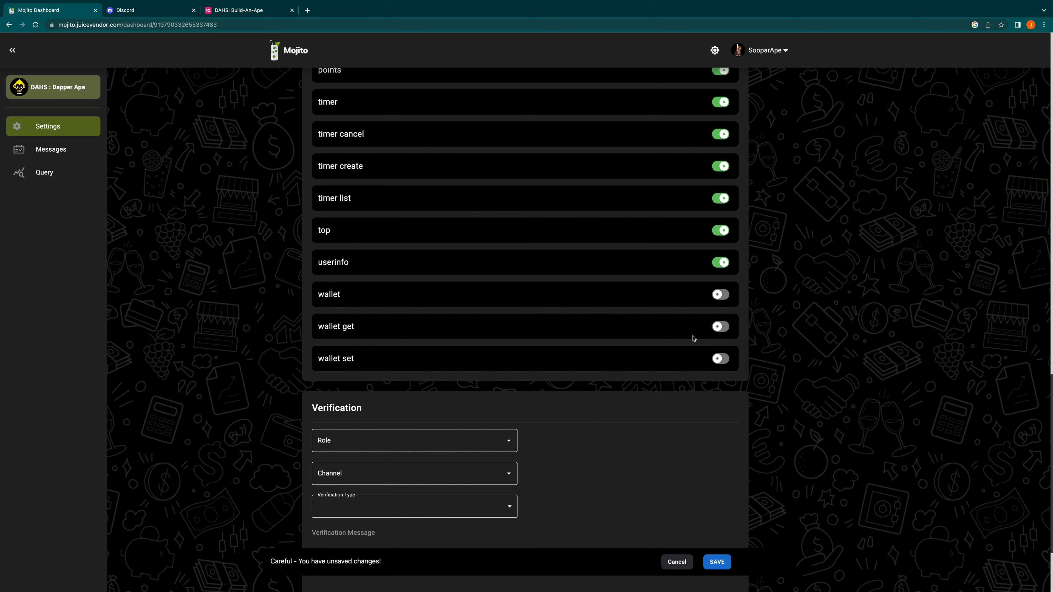
scroll(685, 337, "up", 5)
scroll(684, 336, "up", 1)
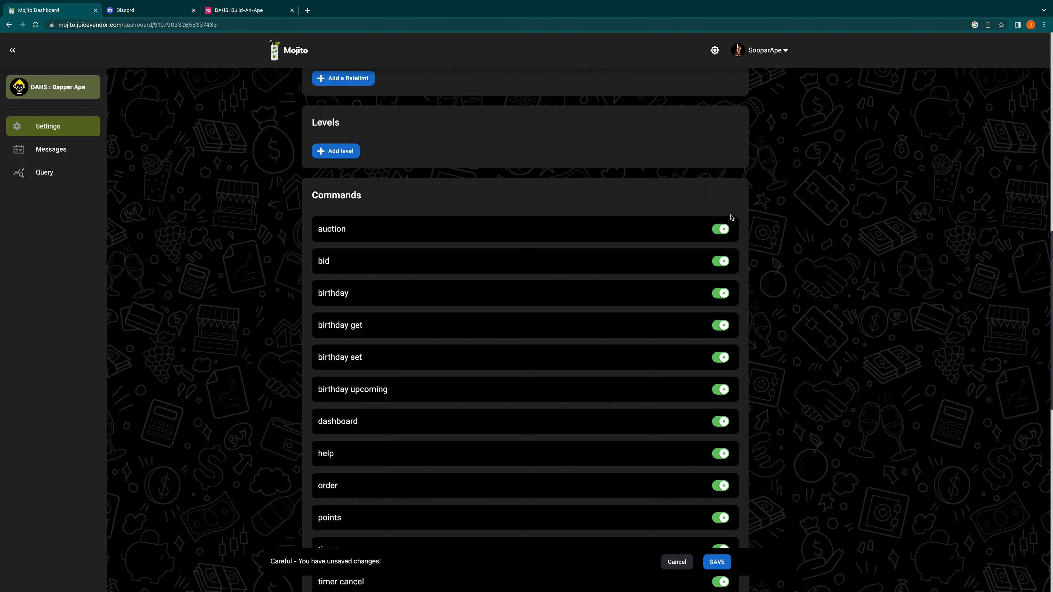
Step: Switch to Discord and examine Mojito's userinfo profile posts in the xp-auction-house channel
mouse_move(862, 580)
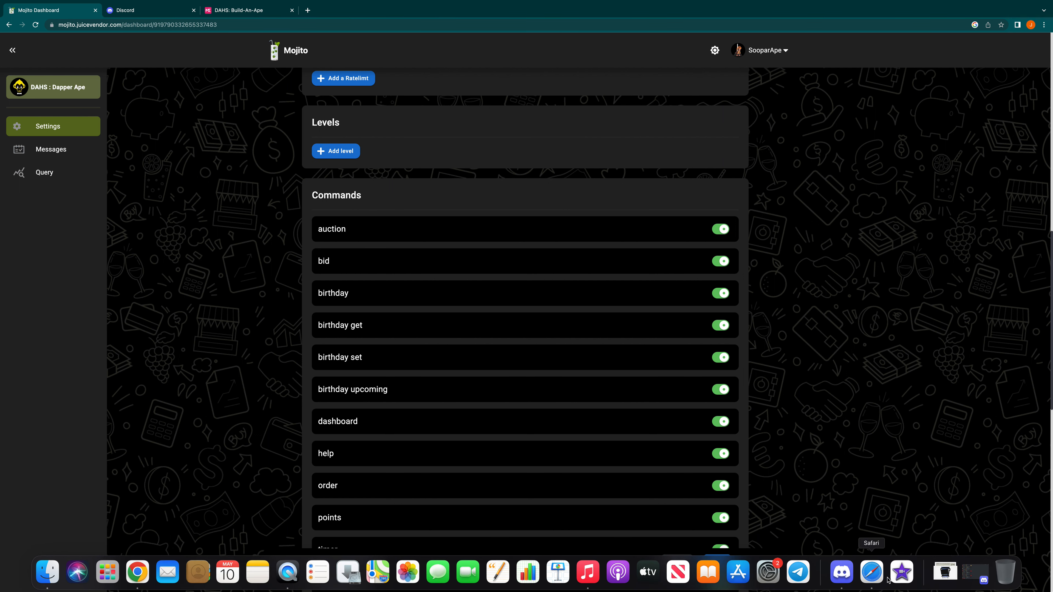
left_click(838, 576)
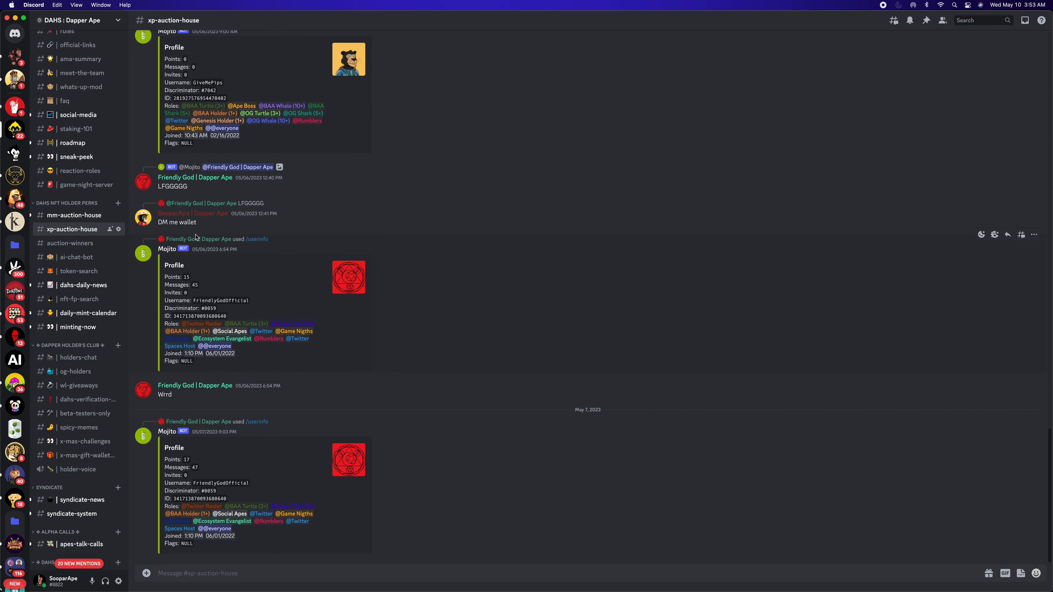
scroll(196, 237, "up", 3)
scroll(197, 237, "up", 1)
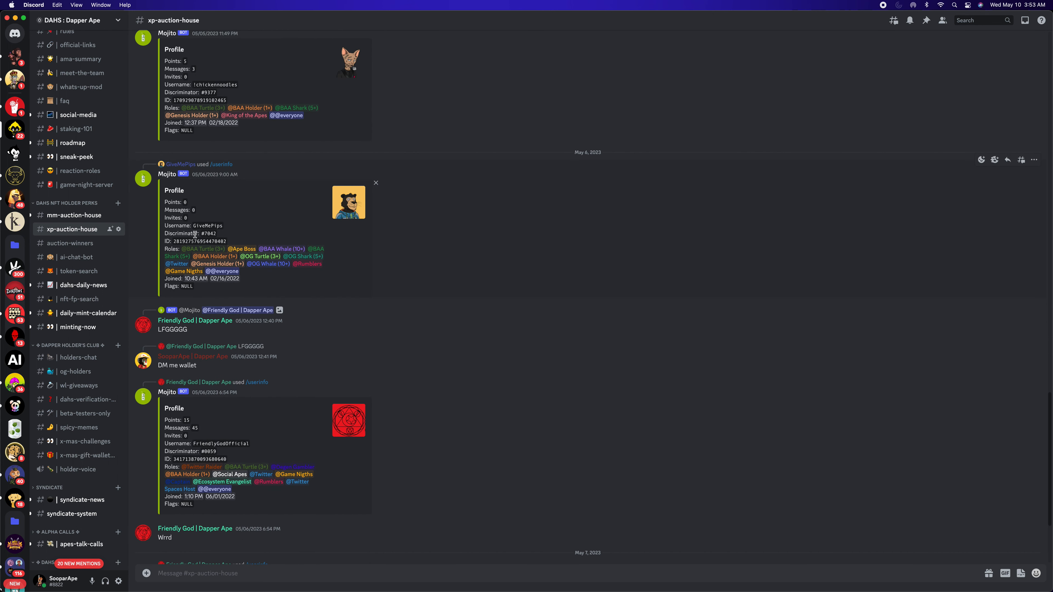
scroll(195, 234, "down", 5)
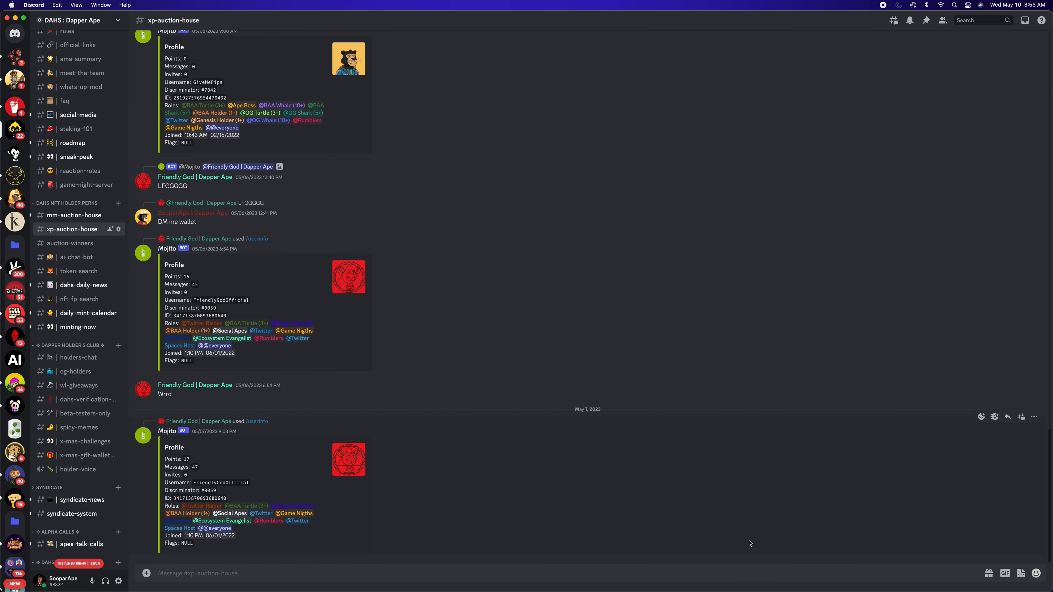
mouse_move(785, 590)
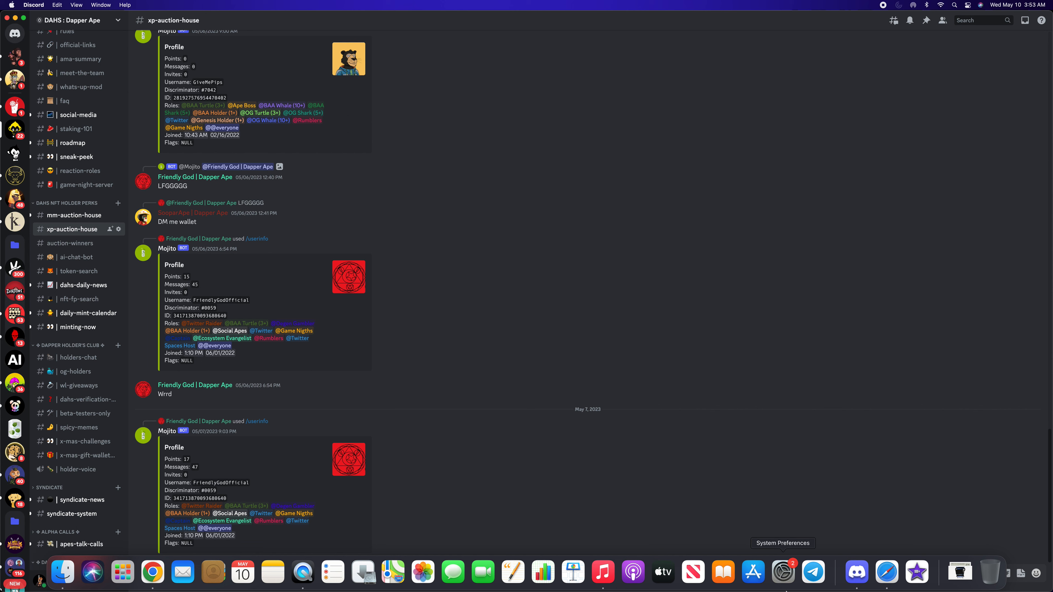
Step: Switch to Chrome, open the Dapper Ape #1844 image from Magic Eden in its own tab and copy the image address
left_click(146, 572)
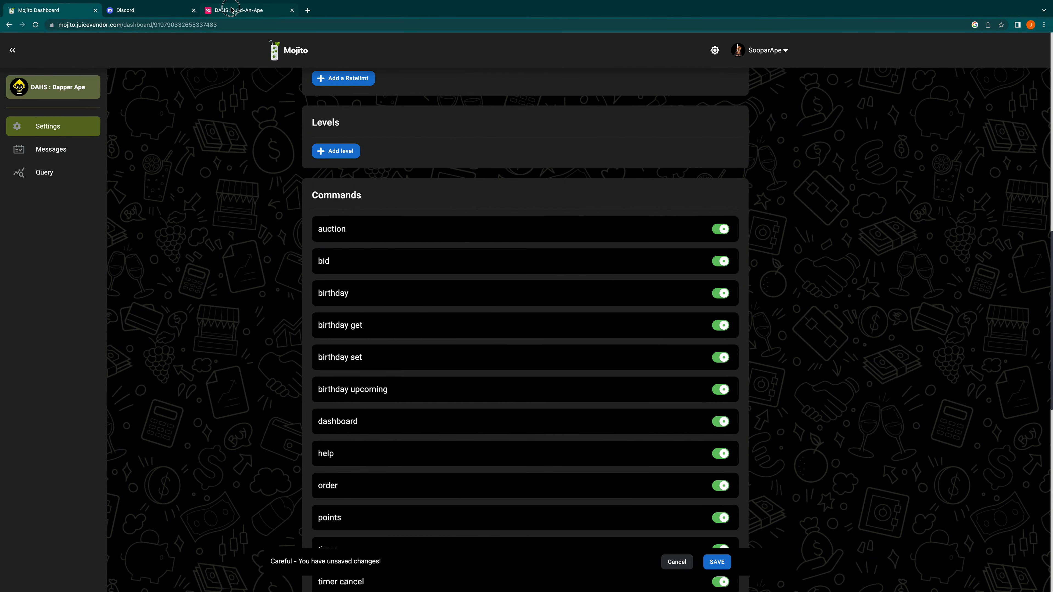
left_click(232, 10)
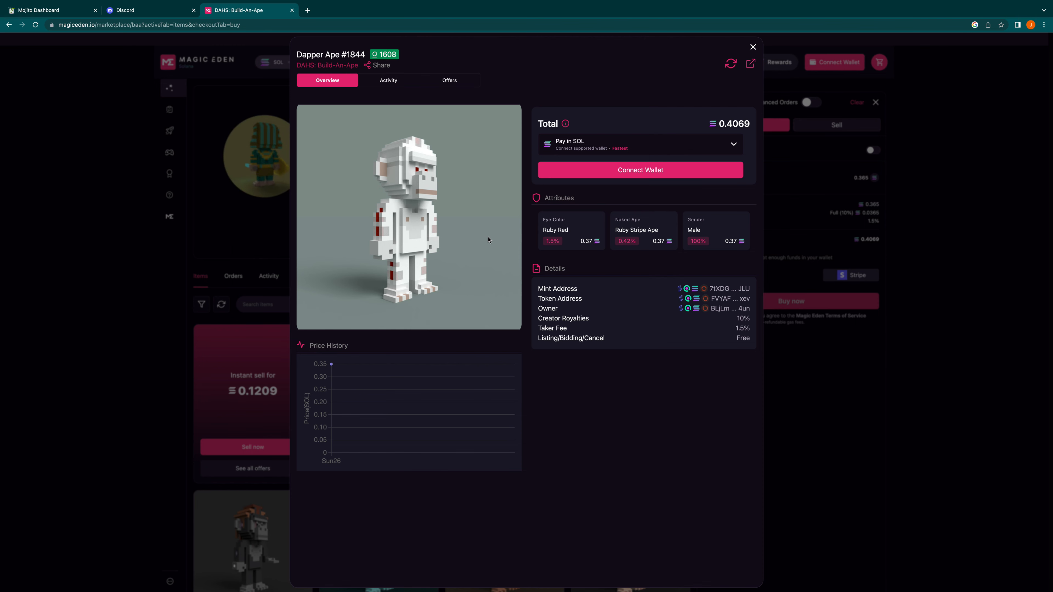
right_click(433, 213)
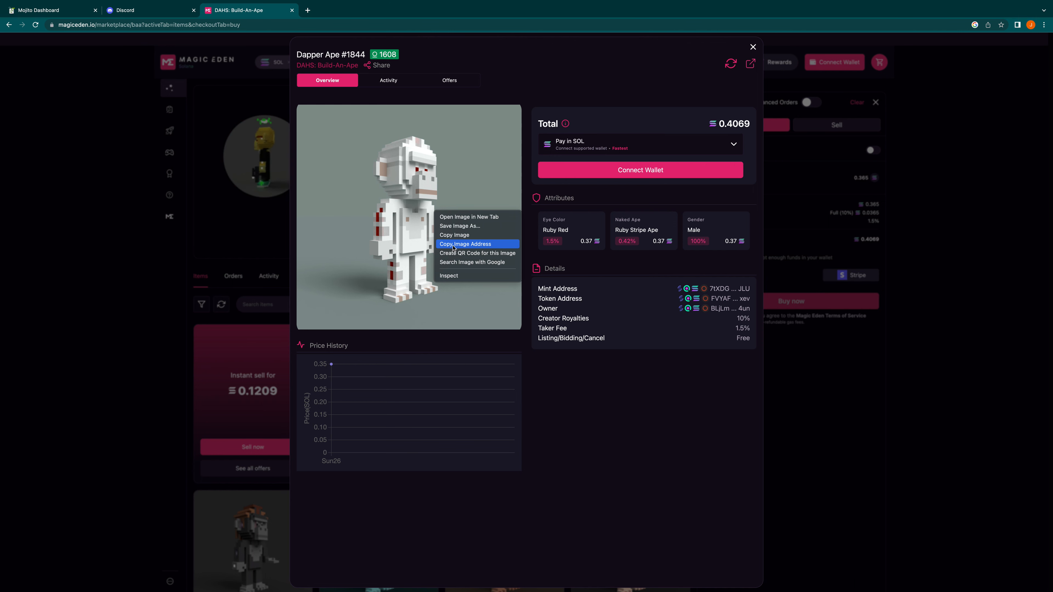
left_click(468, 219)
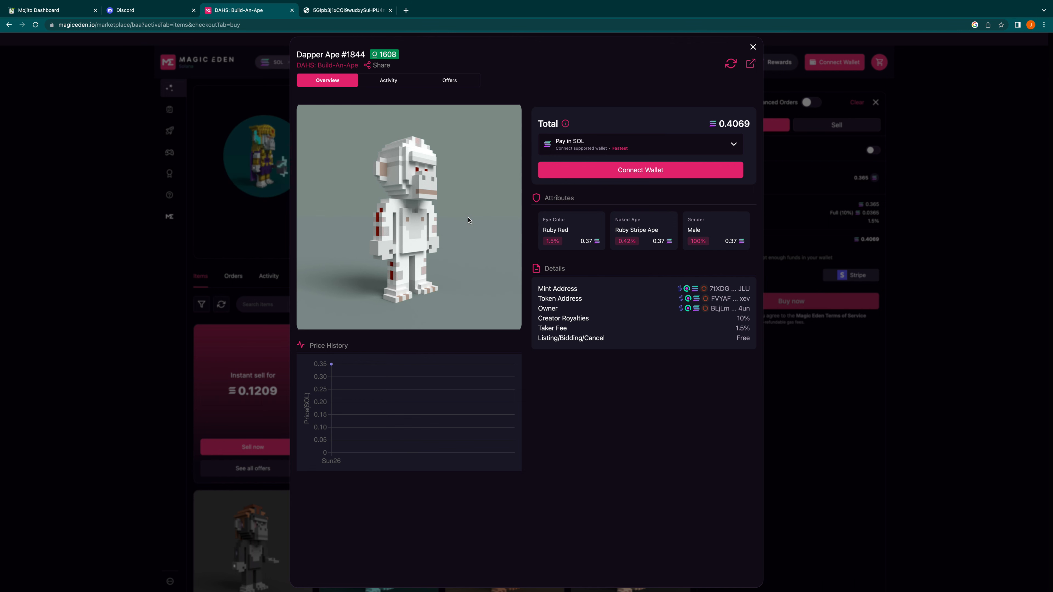
key("ctrl+Tab")
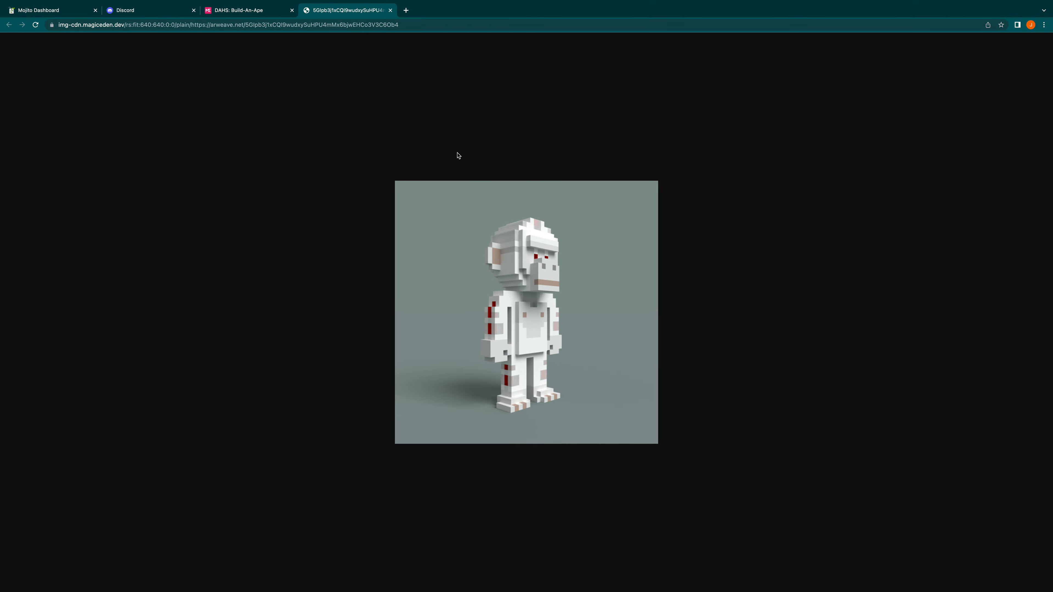
right_click(505, 260)
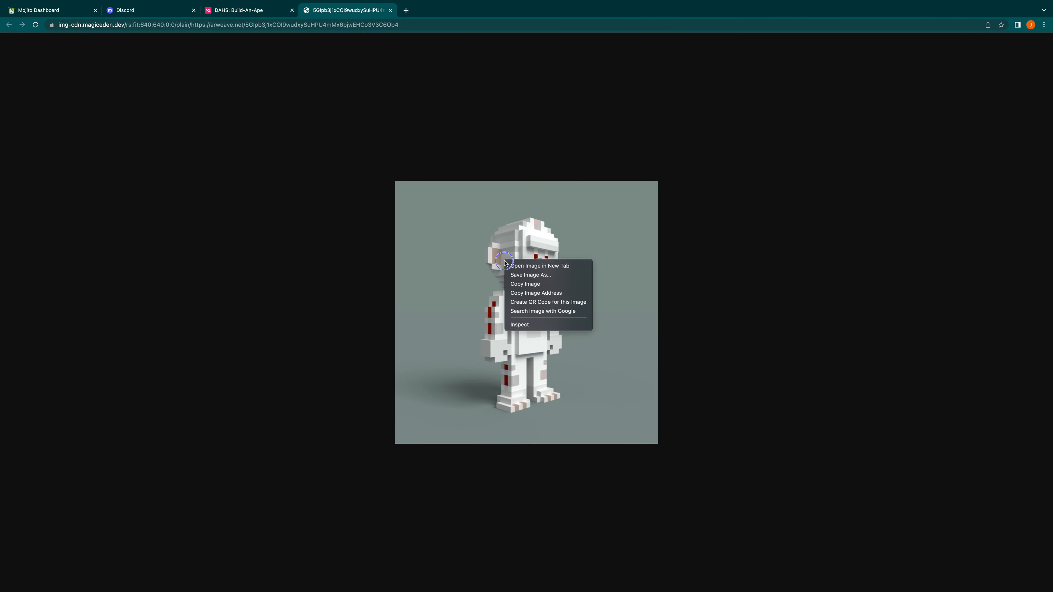
left_click(550, 292)
Step: Switch to Discord and prepare Mojito's /auction command with the name Dapper Ape NFT and the copied image address as img_url
mouse_move(917, 591)
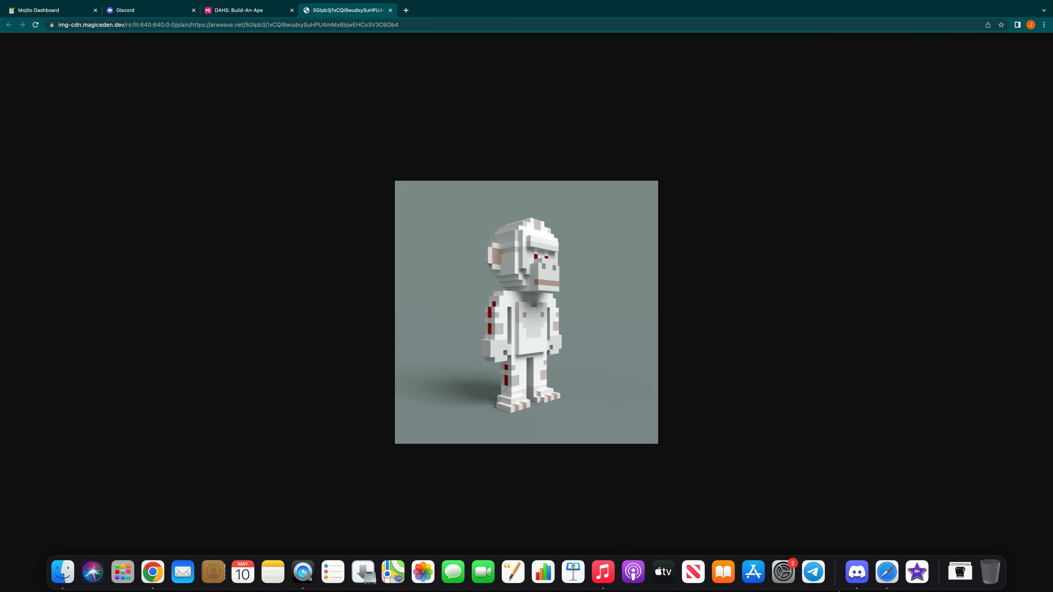
left_click(856, 577)
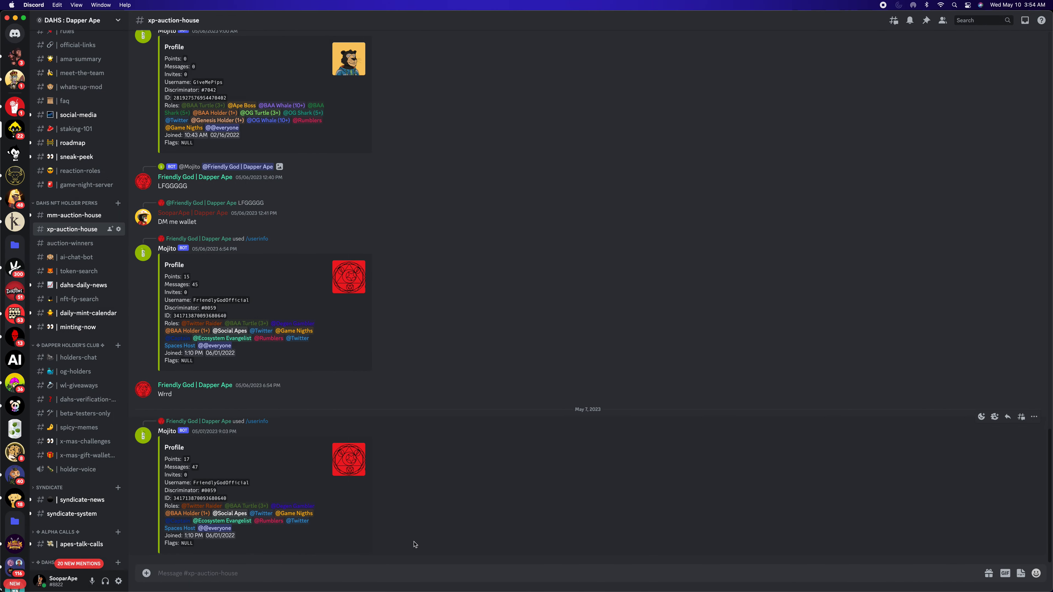
left_click(297, 570)
type("/")
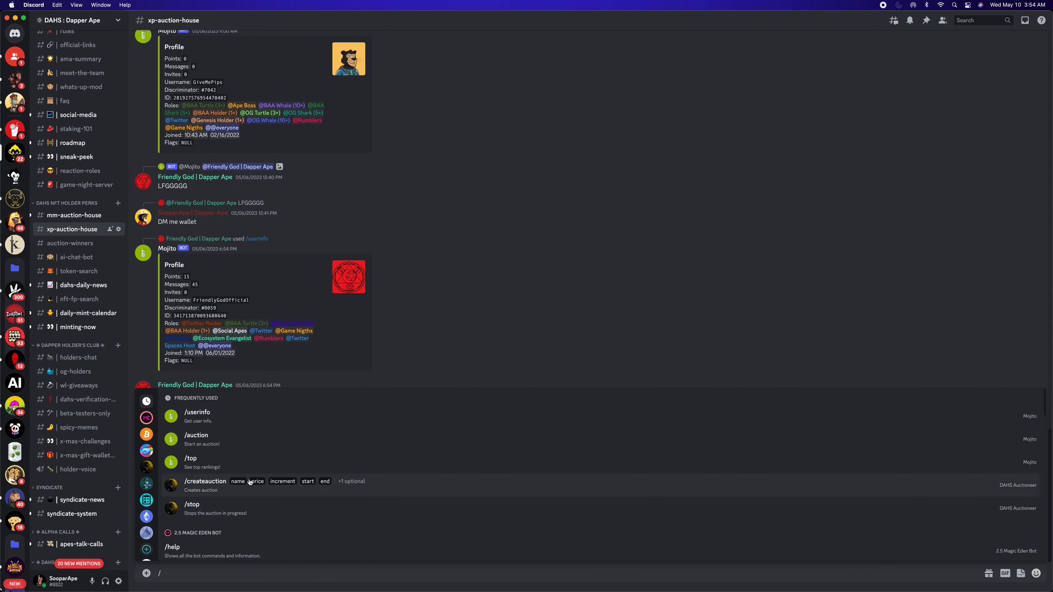
left_click(204, 442)
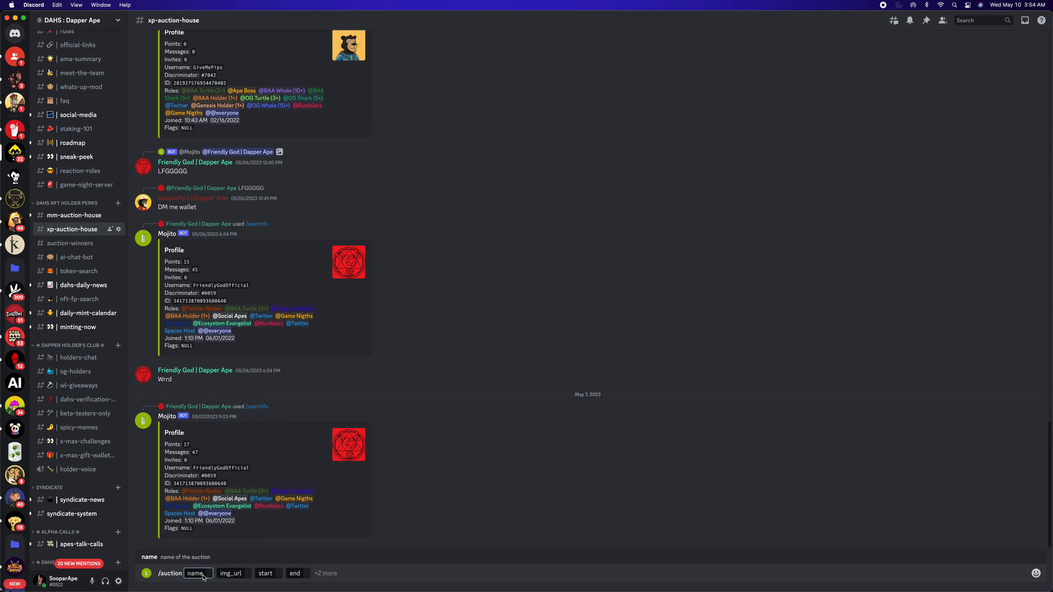
type("Dapper")
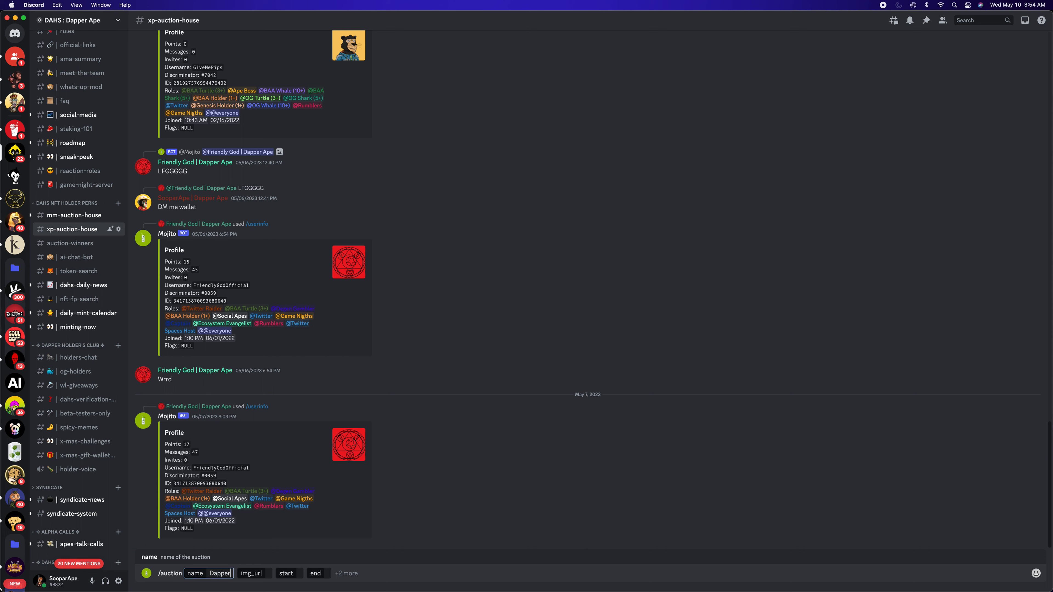
type(" Ape NFT")
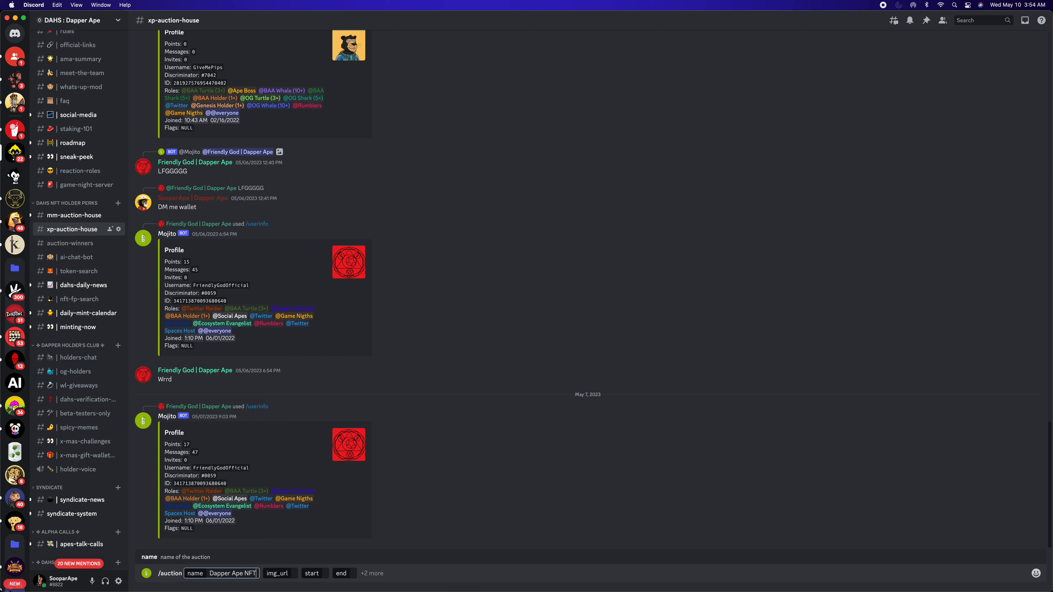
left_click(294, 573)
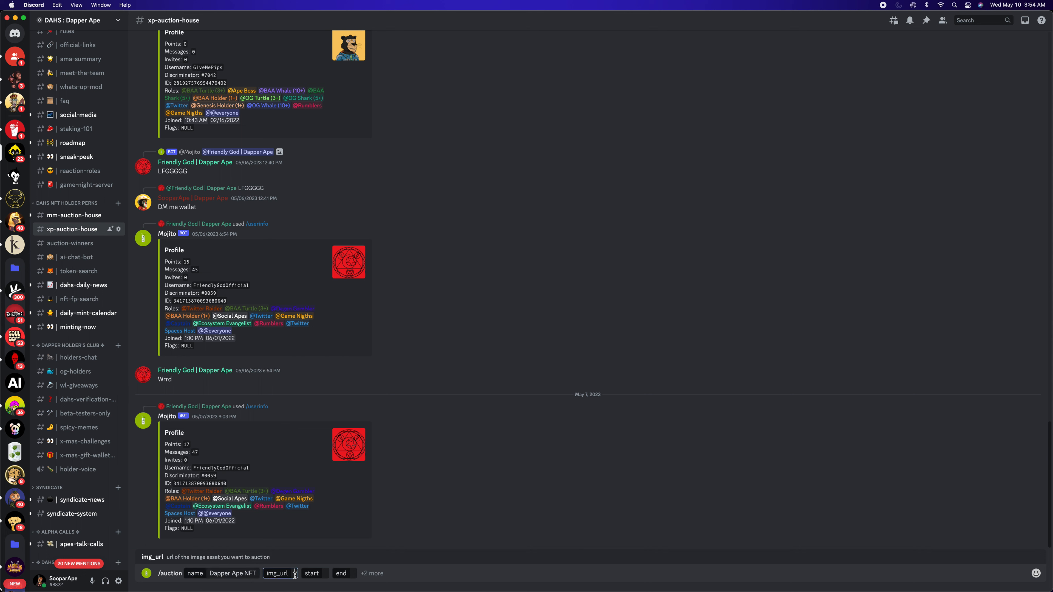
type("https://img-cdn.magiceden.dev/rs:fit:640:640:0:0/plain/https://arweave.net/5GIpb3j1xCQI9wudxySuHPU4mMx6bjwEHCo3V3C6Ob4")
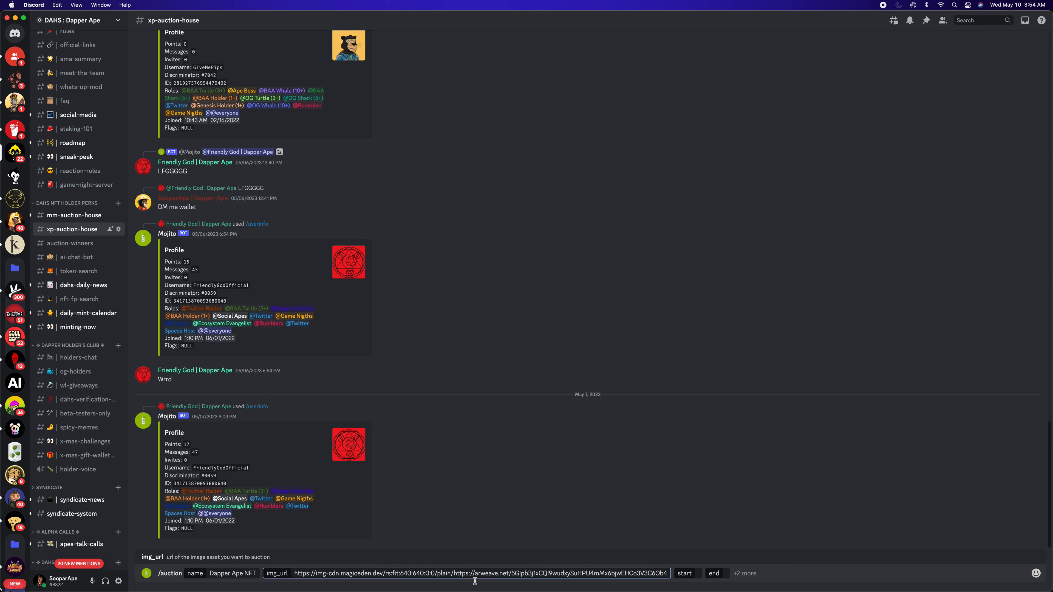
Step: Set the auction's start to 1m and end to 1d, and submit the command without the optional price settings
left_click(696, 574)
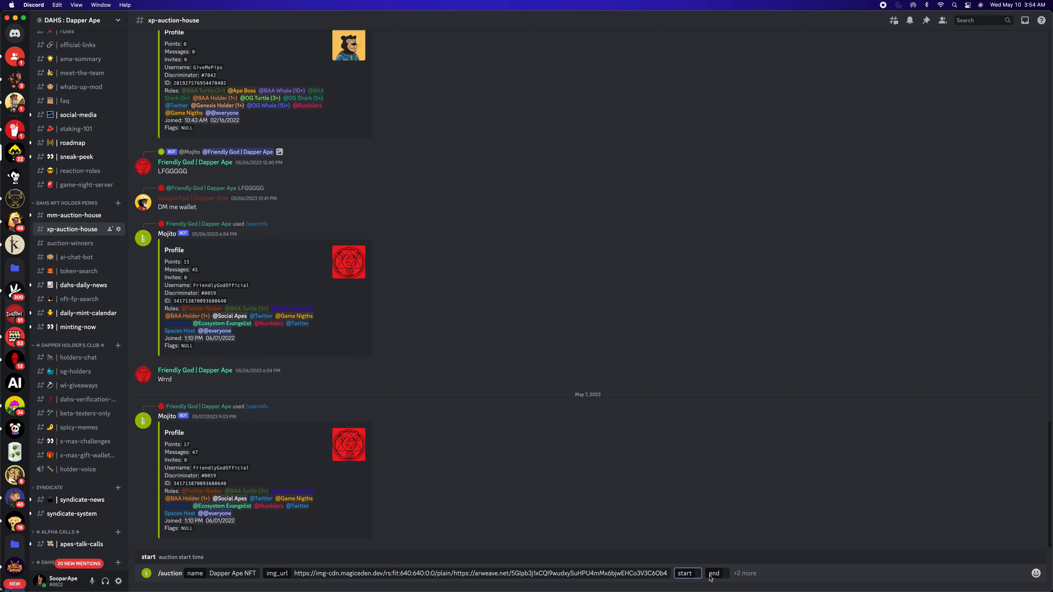
type("1m")
key("BackSpace")
type("h")
key("BackSpace")
type("m")
left_click(730, 574)
type("1d")
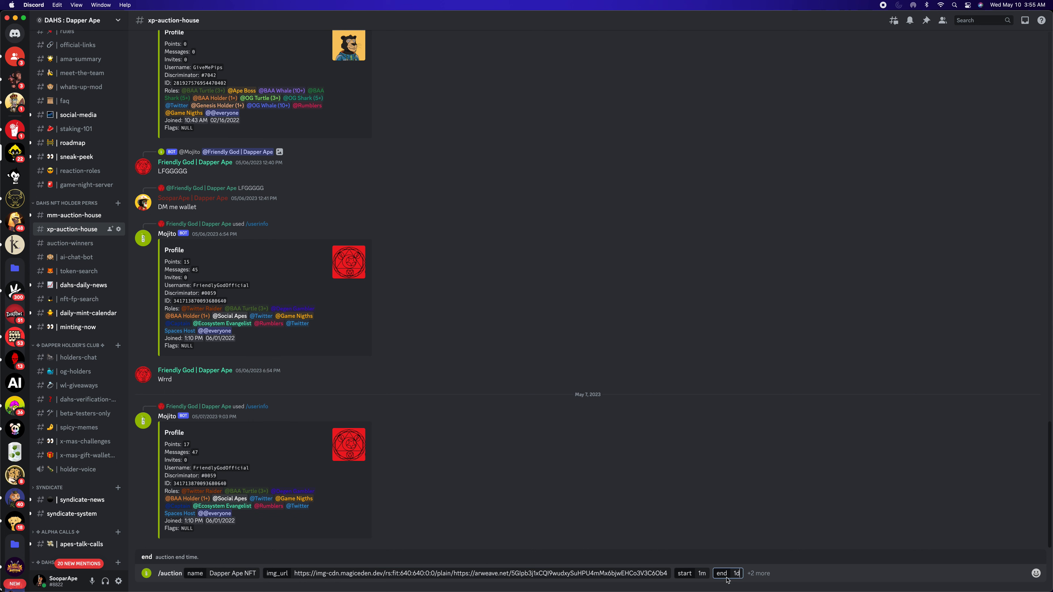
left_click(753, 573)
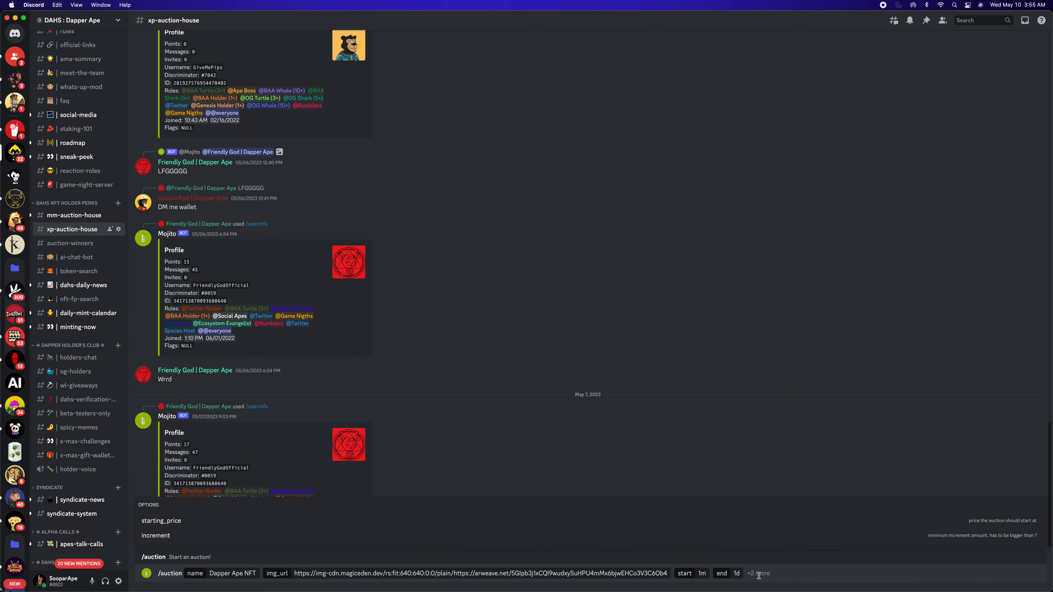
key("Return")
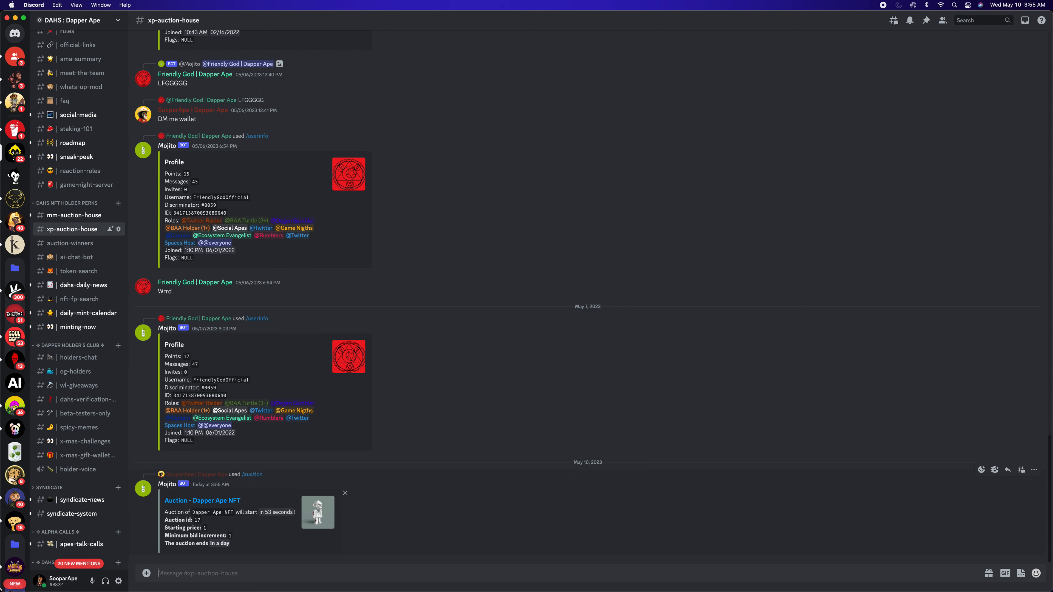
Step: Submit a bid of 5 on auction 17 with Mojito's /bid command
type("/bid")
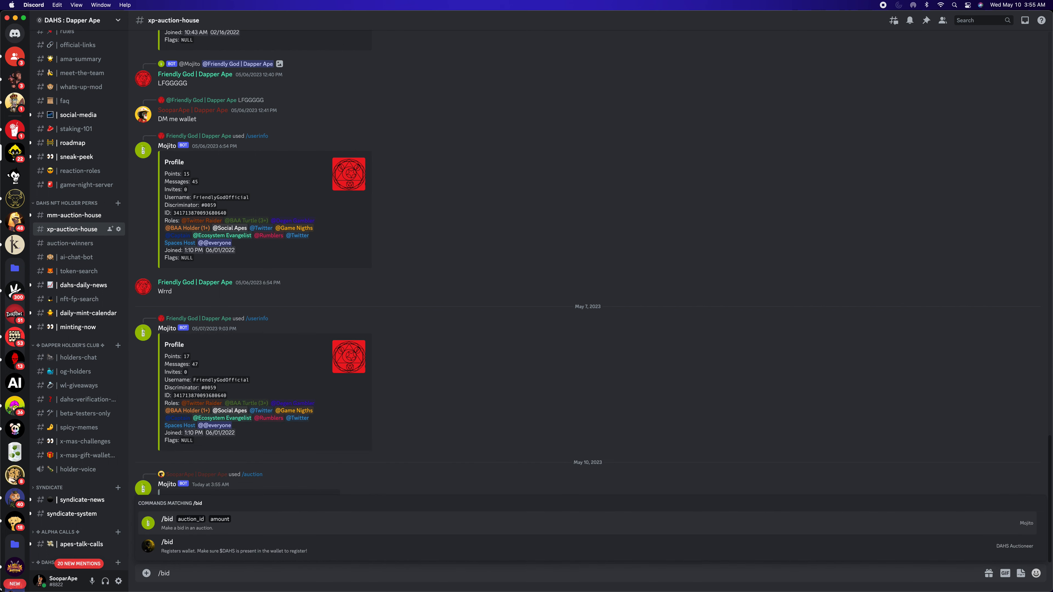
left_click(201, 523)
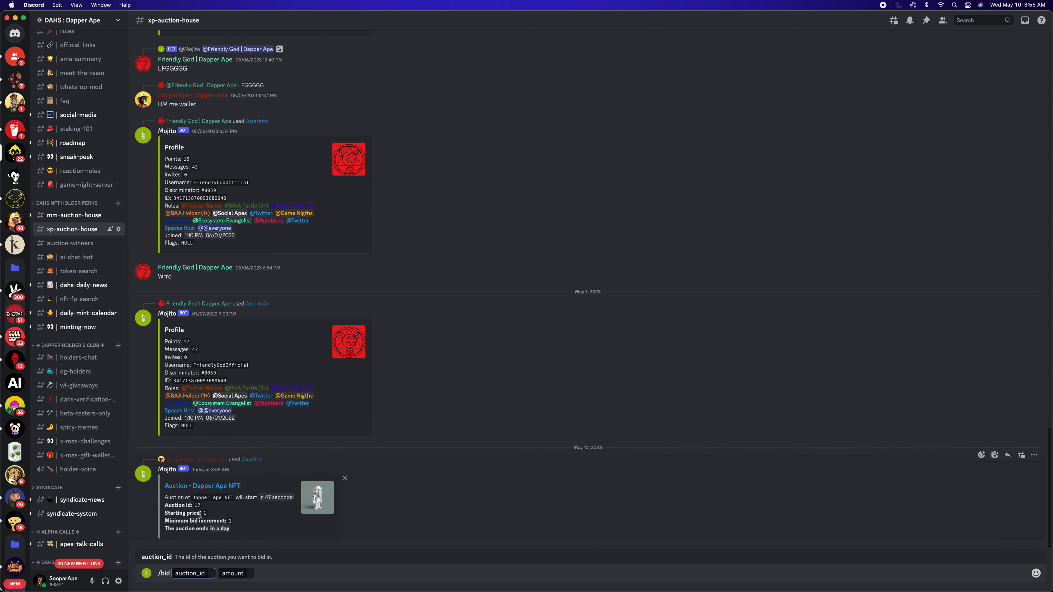
type("17")
left_click(255, 573)
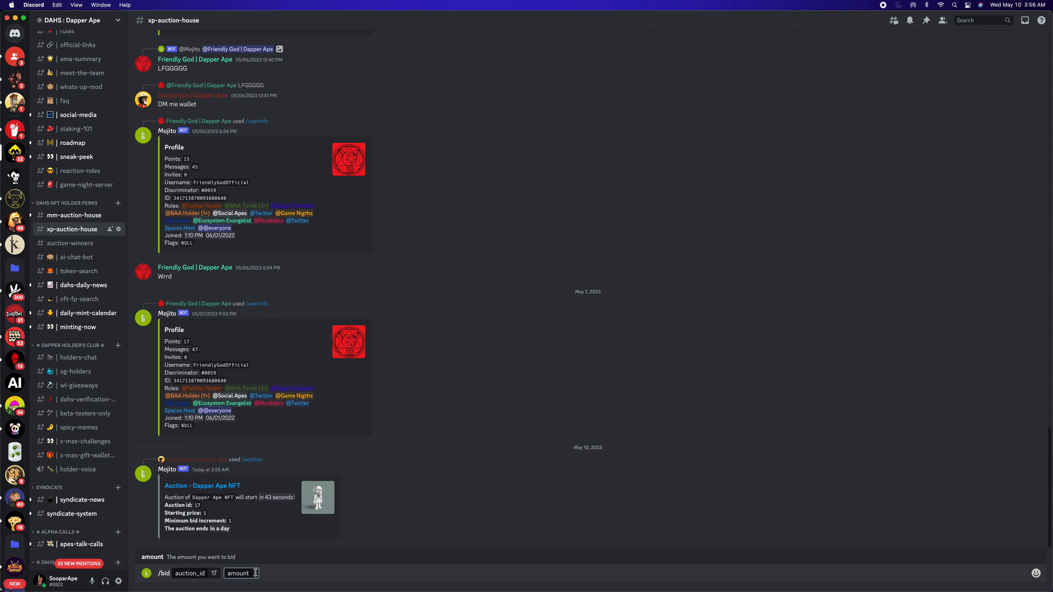
type("5")
key("Return")
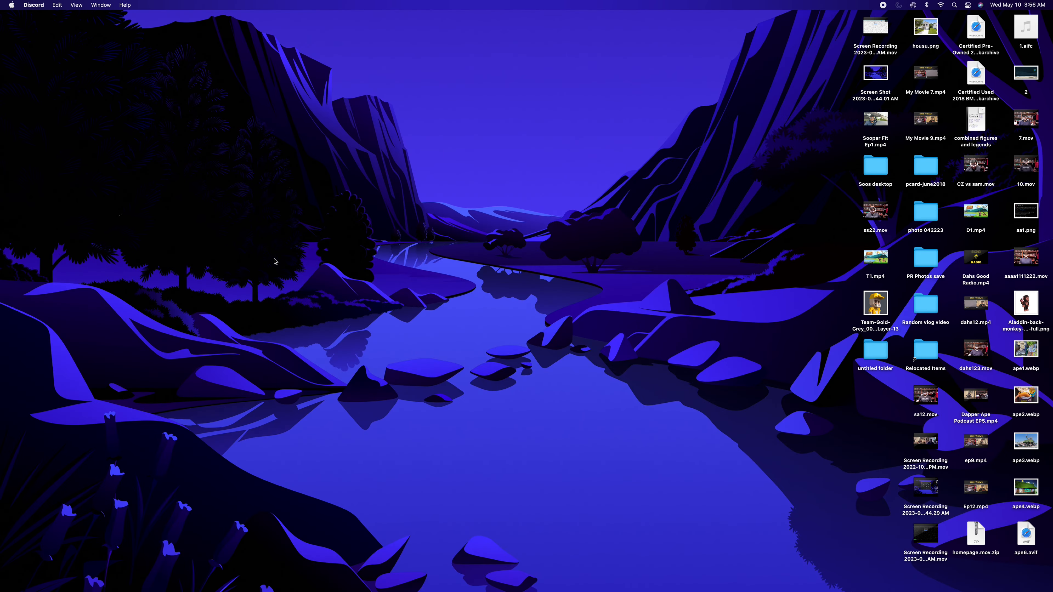
mouse_move(527, 591)
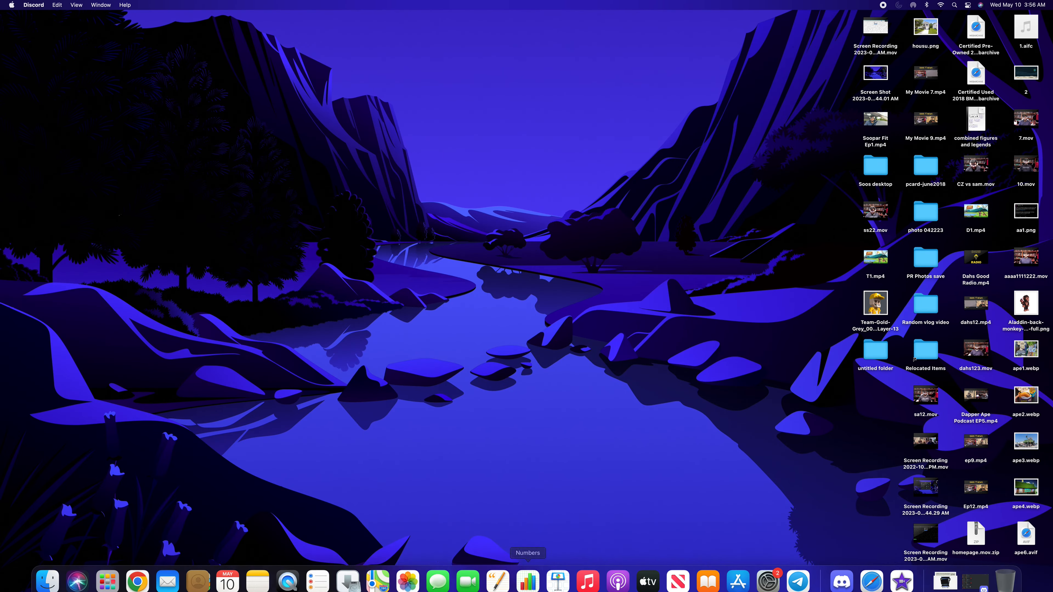
left_click(137, 572)
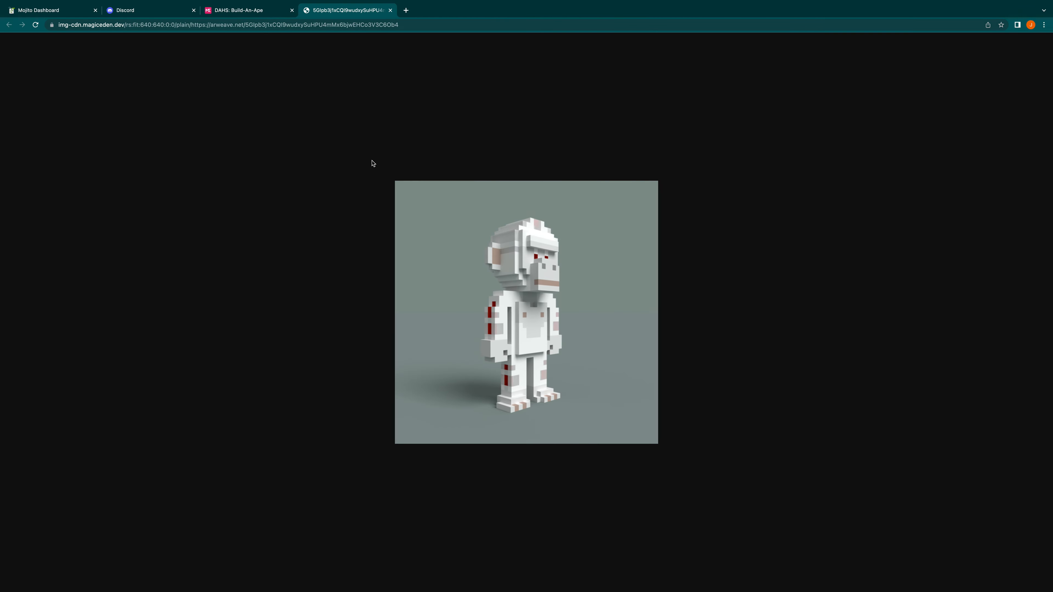
left_click(88, 10)
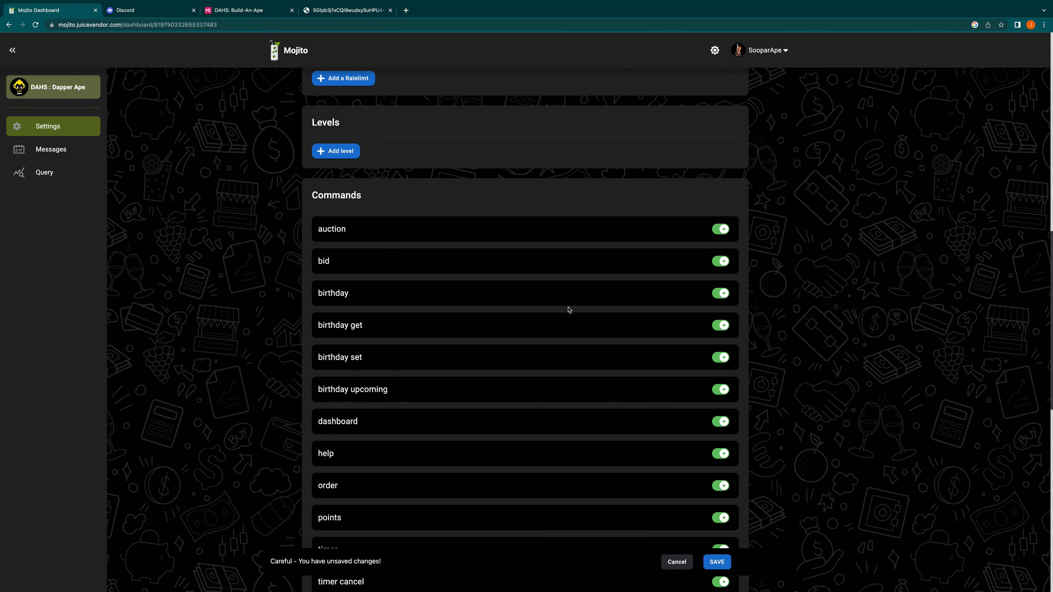
scroll(568, 310, "down", 14)
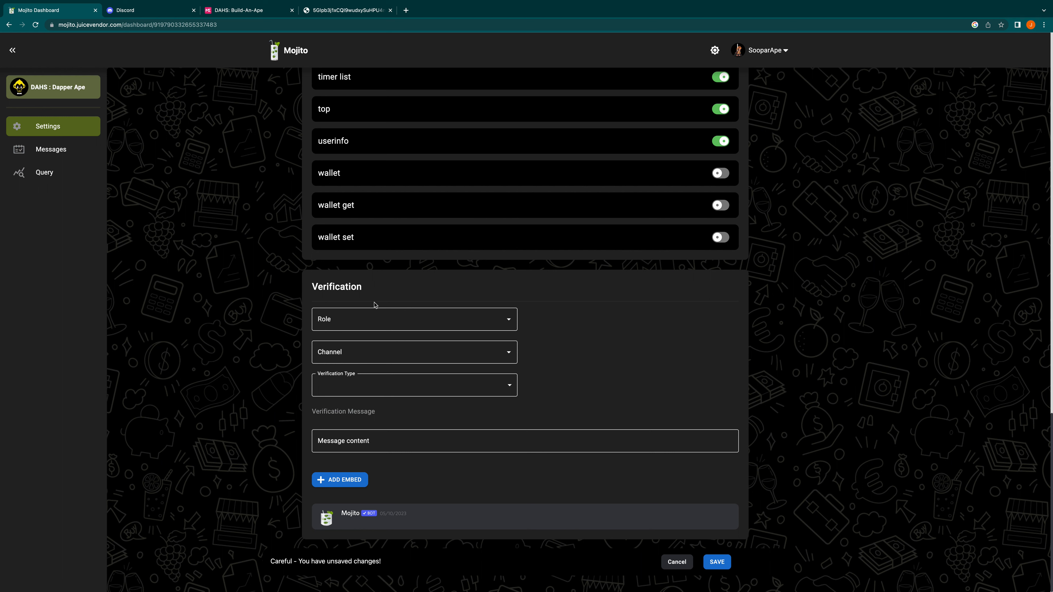
left_click(360, 324)
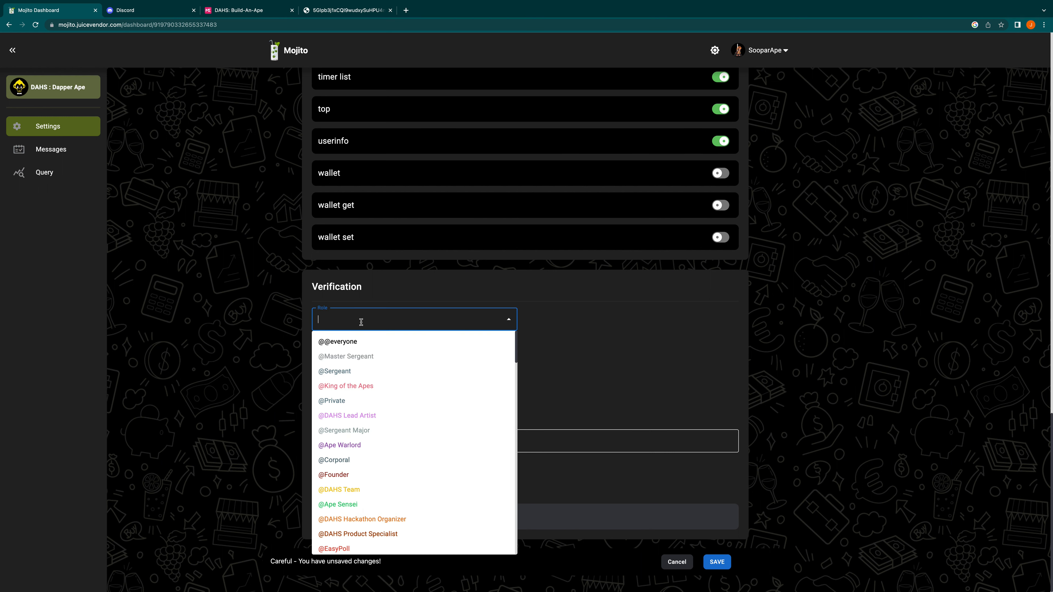
type("t")
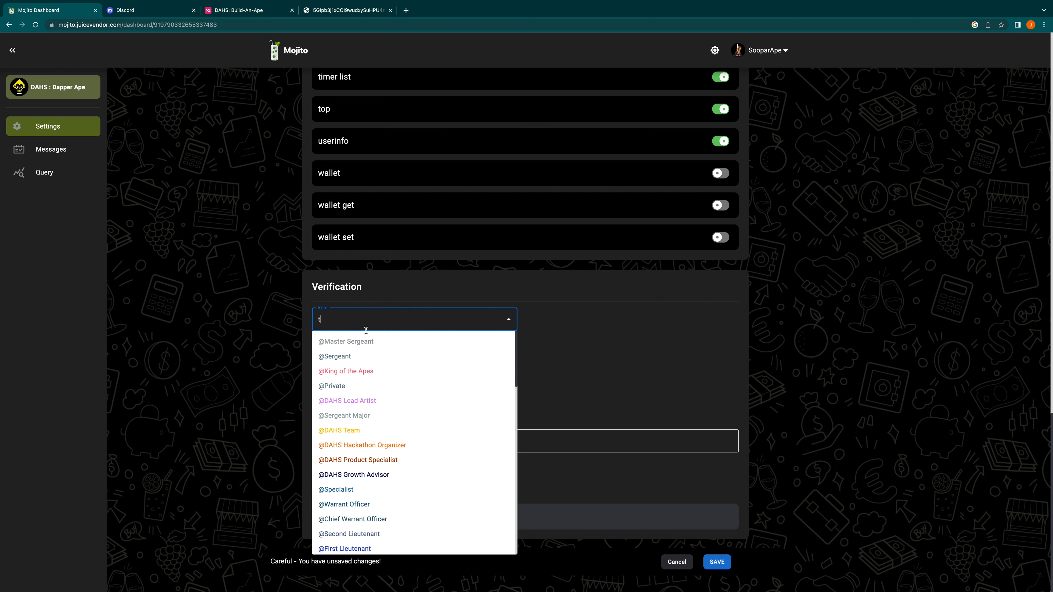
type("w")
left_click(367, 368)
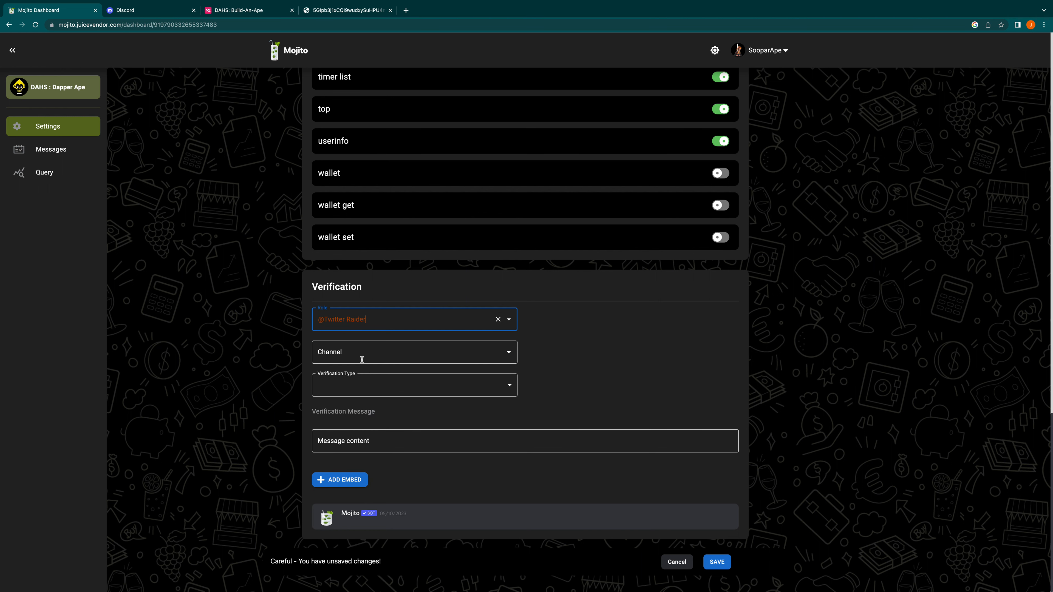